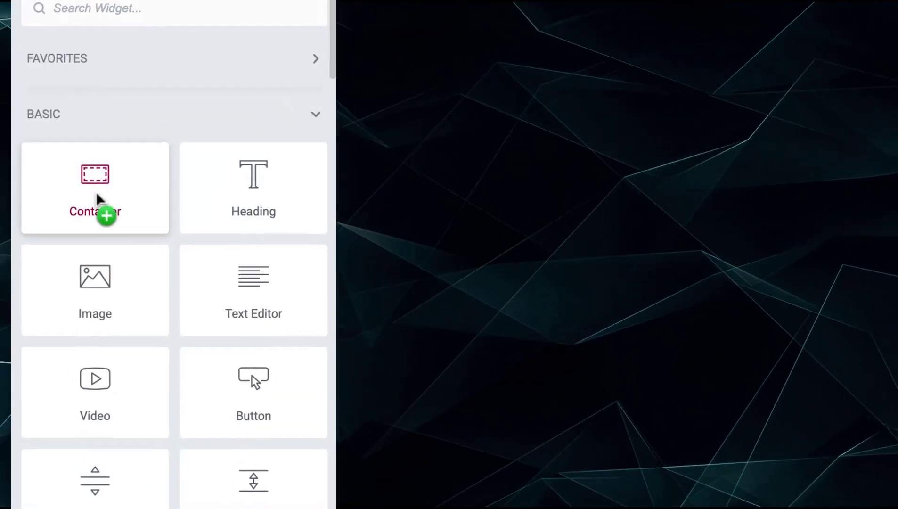
Step: Try left and right alignment on the example hero's main heading, then re-centre it
left_click_drag(82, 195, 120, 167)
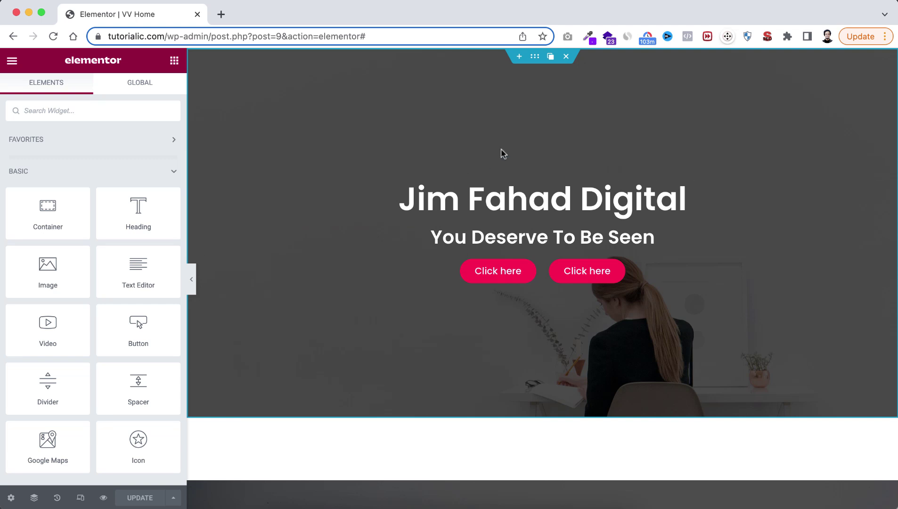
scroll(523, 411, "down", 8)
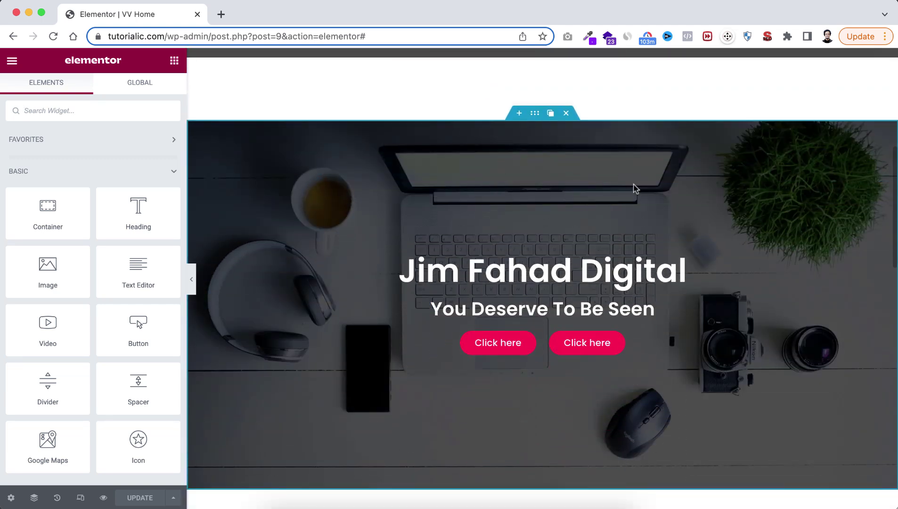
scroll(472, 113, "down", 10)
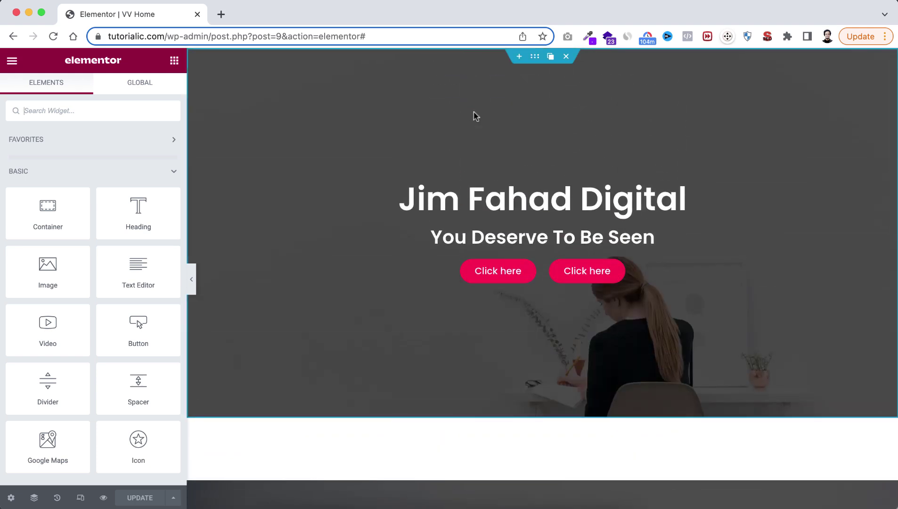
left_click(507, 203)
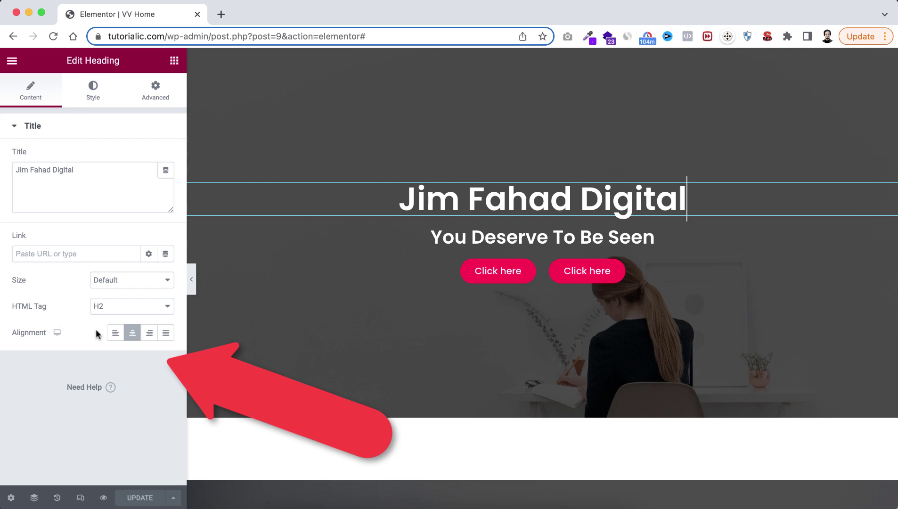
left_click(114, 336)
left_click(149, 335)
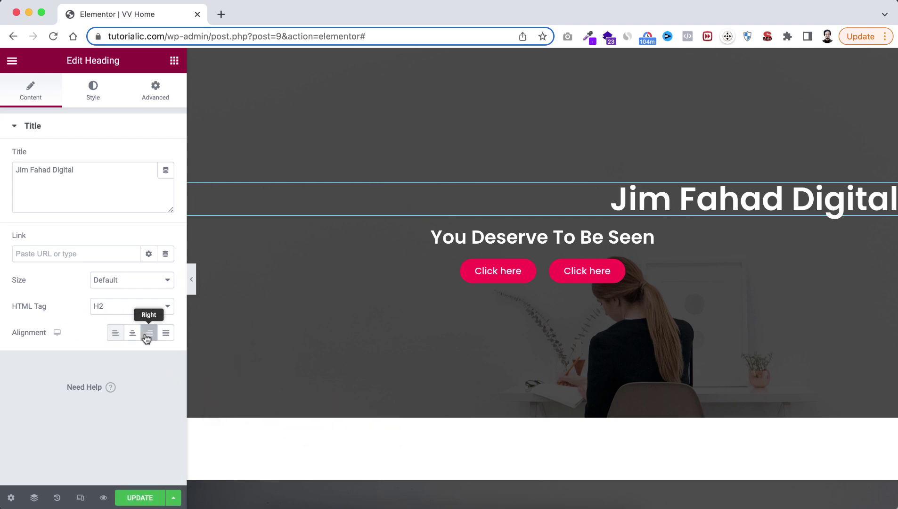
left_click(133, 335)
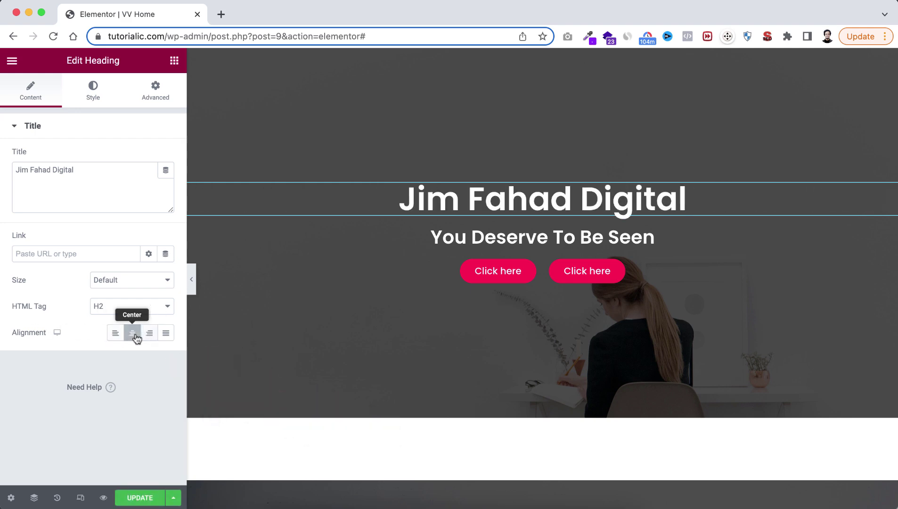
Step: Try left and right on the 'You Deserve To Be Seen' subheading, then re-centre it
left_click(464, 235)
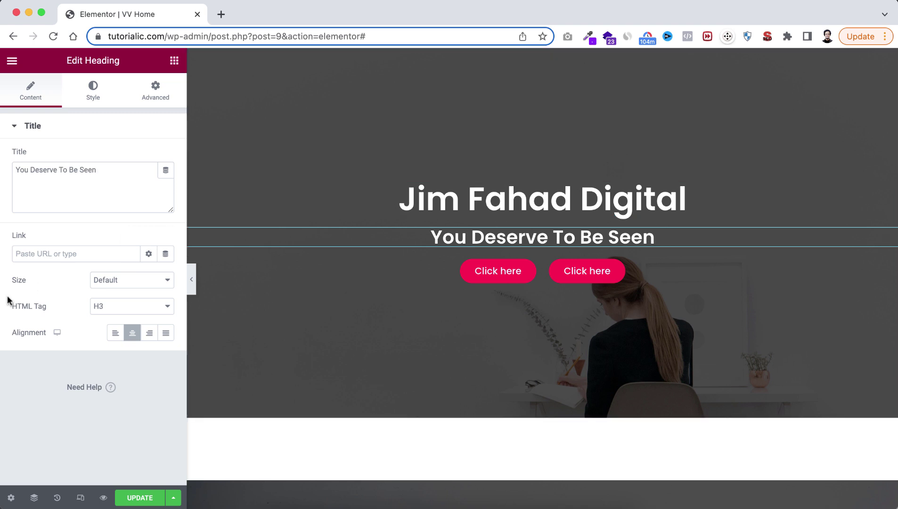
left_click(117, 336)
left_click(149, 334)
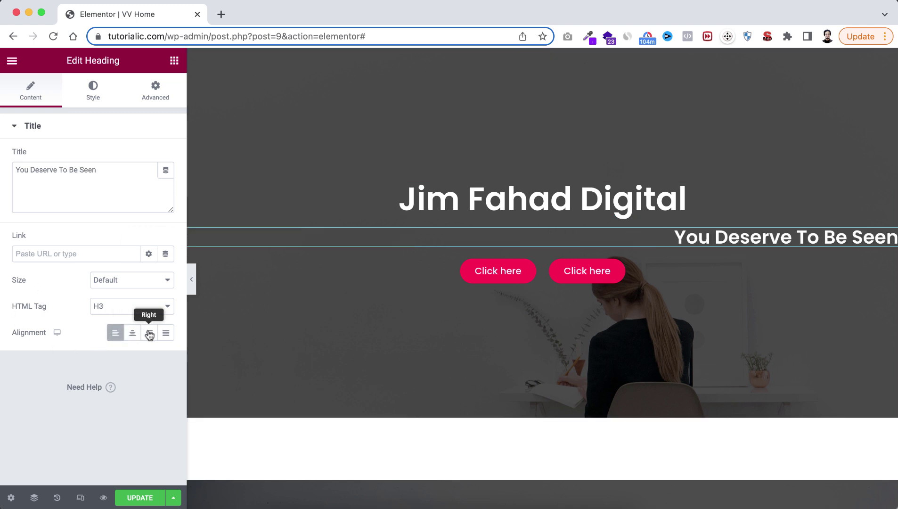
left_click(133, 336)
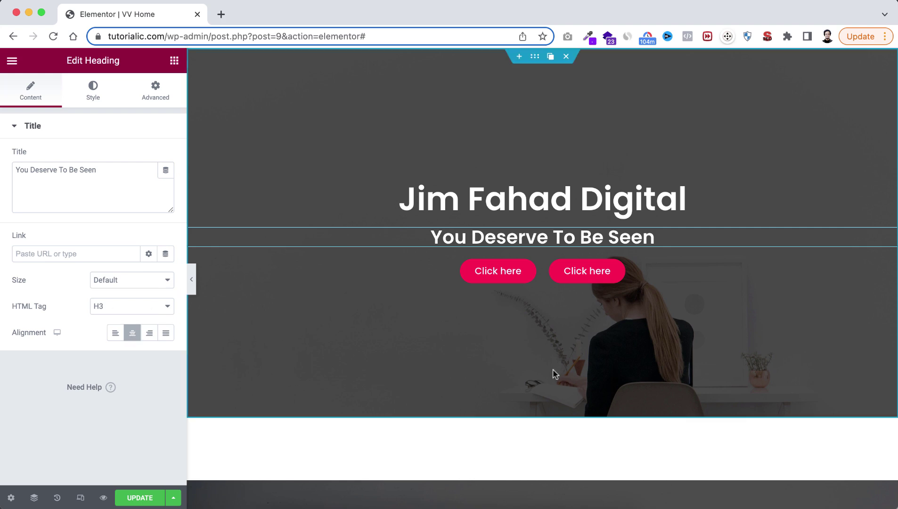
scroll(543, 431, "down", 5)
Step: Cycle the laptop hero's main heading through left, right and center alignment
scroll(543, 434, "down", 3)
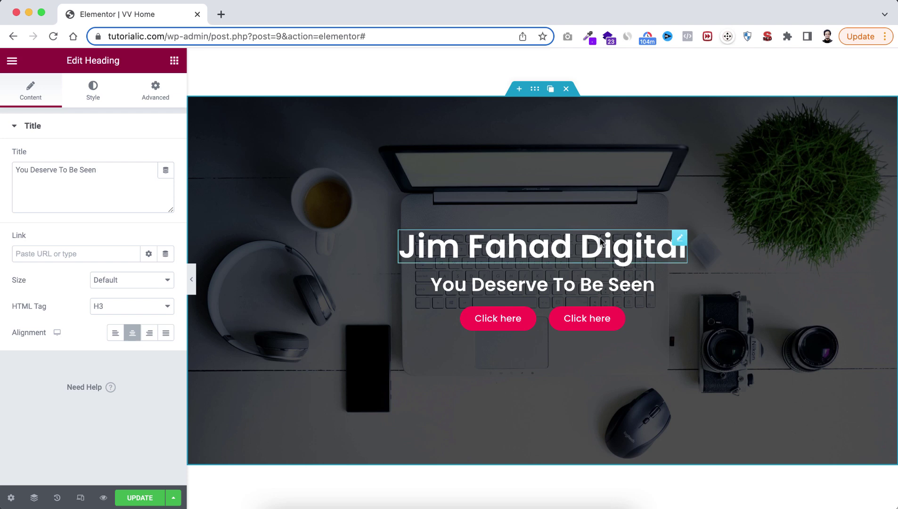
left_click(570, 247)
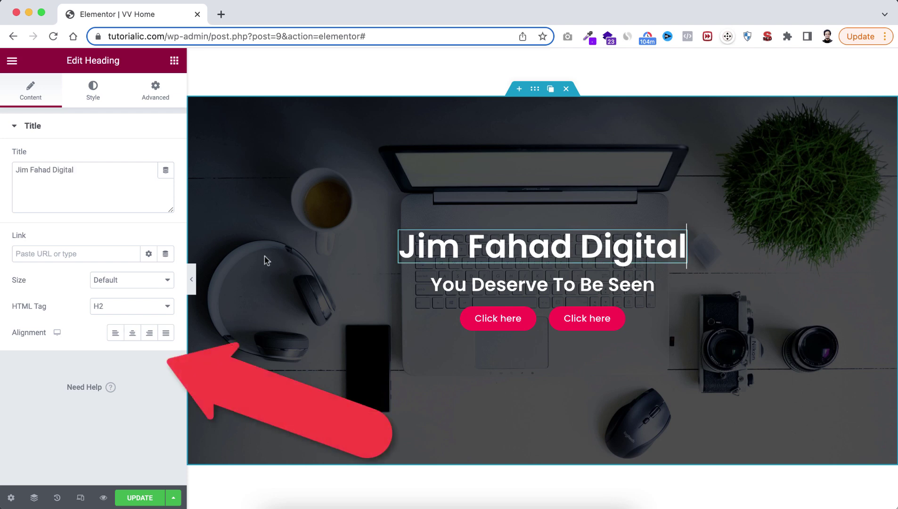
left_click(115, 332)
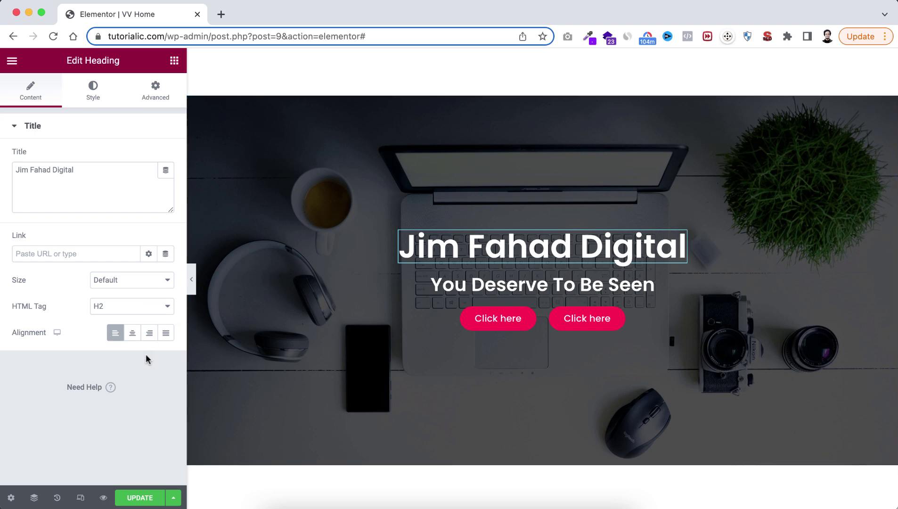
left_click(150, 334)
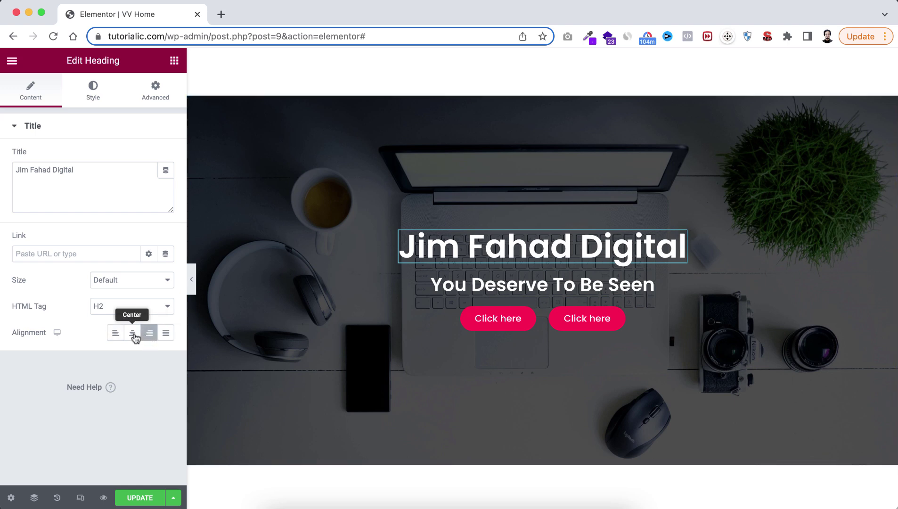
left_click(132, 334)
left_click(116, 336)
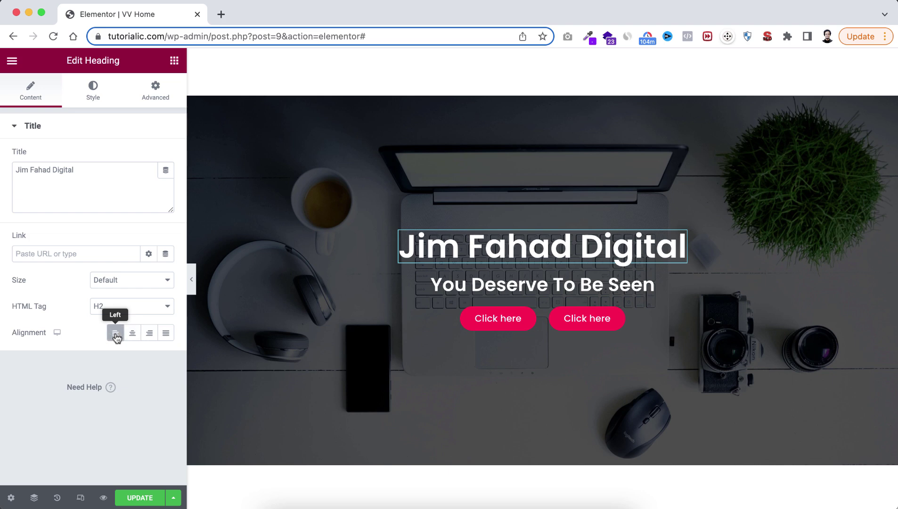
Step: Cycle the subheading through left, right and center, then reset its alignment to default
left_click(471, 282)
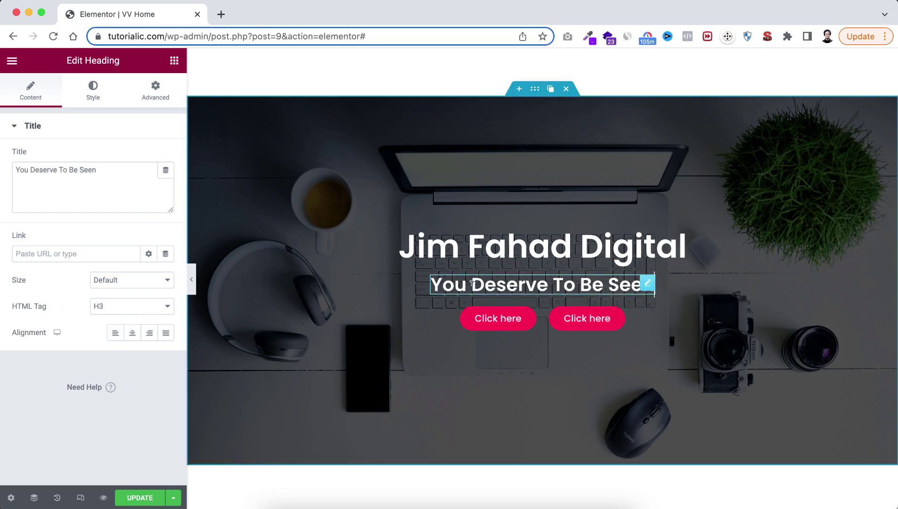
left_click(115, 336)
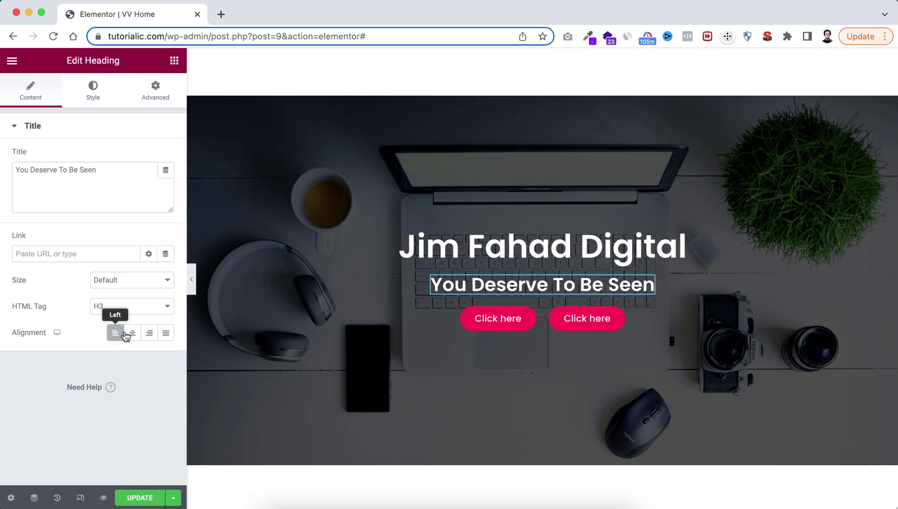
left_click(150, 334)
left_click(132, 335)
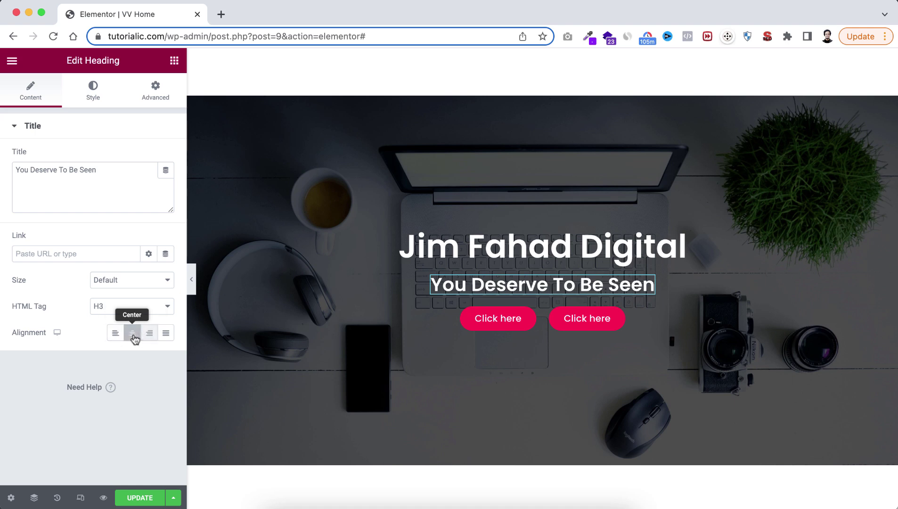
left_click(133, 335)
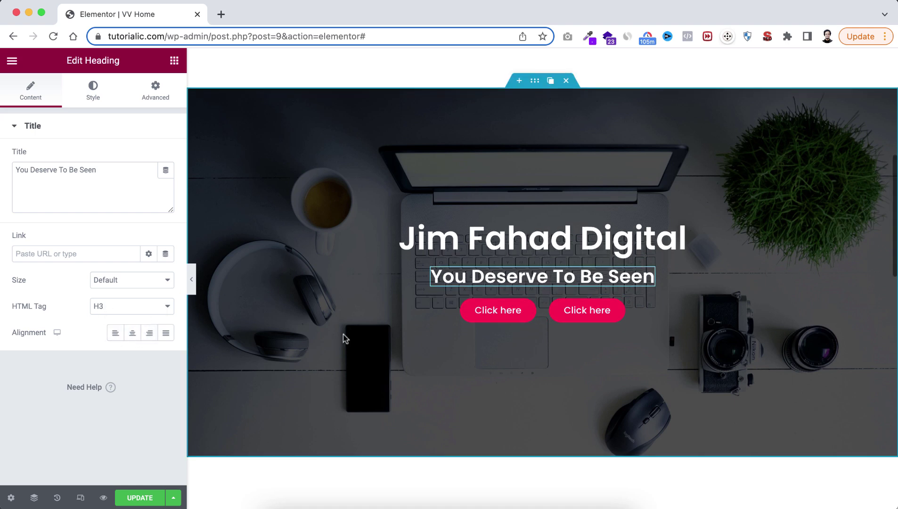
scroll(375, 297, "down", 1)
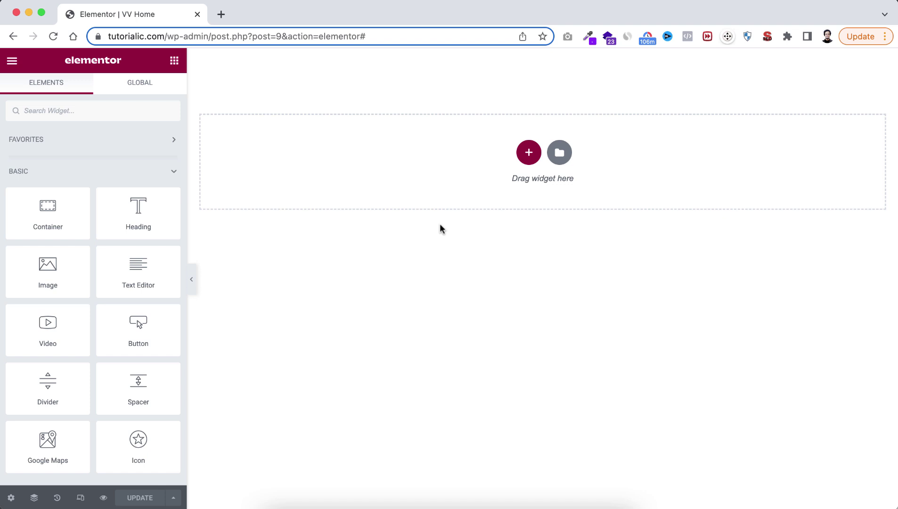
Step: Add a single-column container with Min Height set to 80 VH
left_click(528, 153)
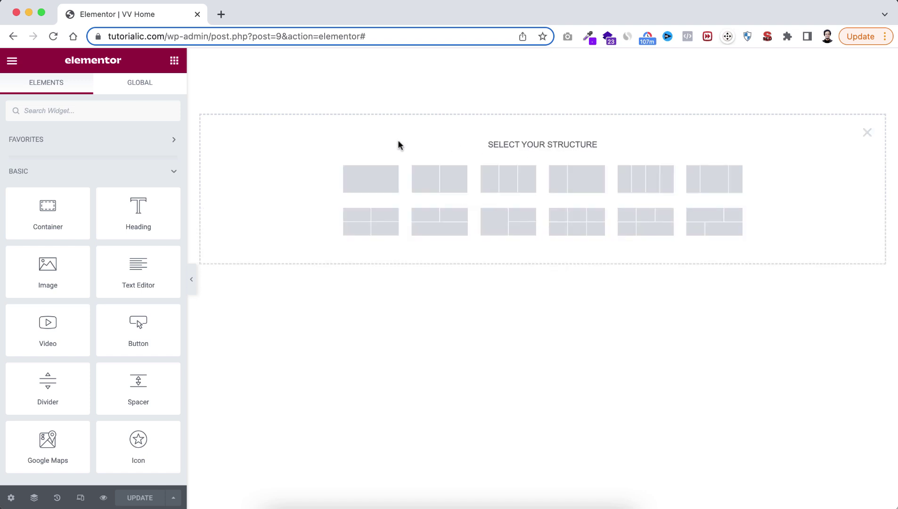
left_click(370, 181)
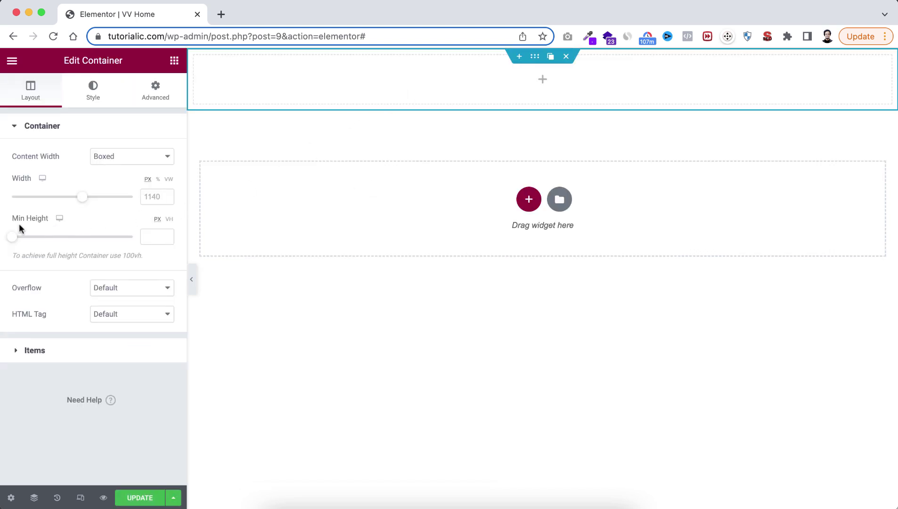
left_click(169, 219)
type("80")
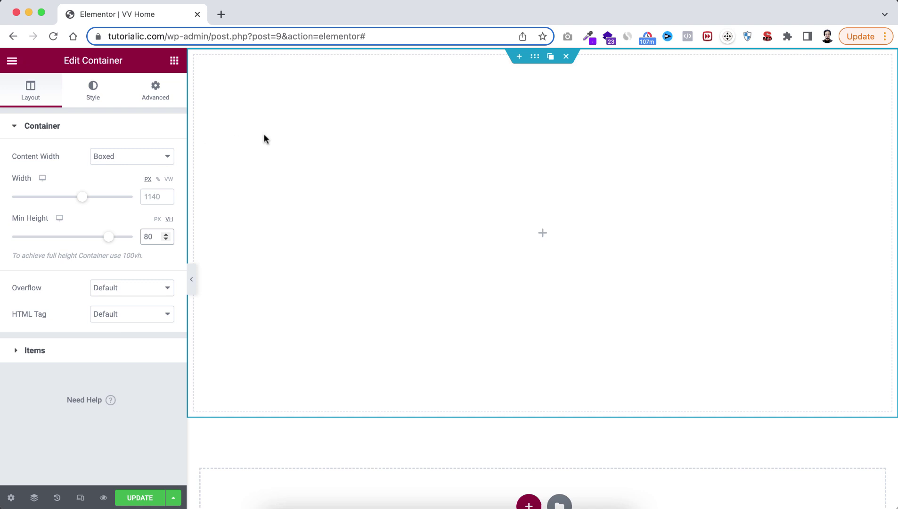
Step: Give the container a centred, fixed, no-repeat, cover-sized laptop desk background image
left_click(93, 90)
left_click(115, 183)
left_click(94, 273)
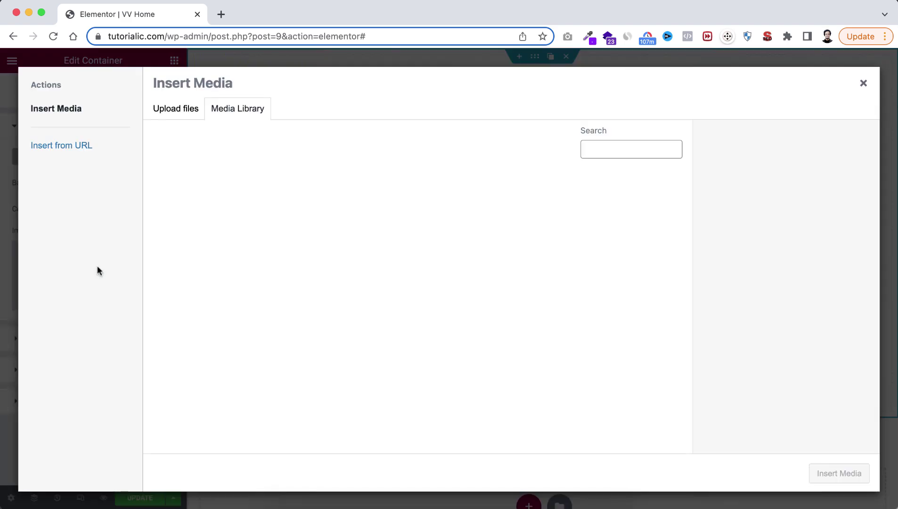
left_click(212, 301)
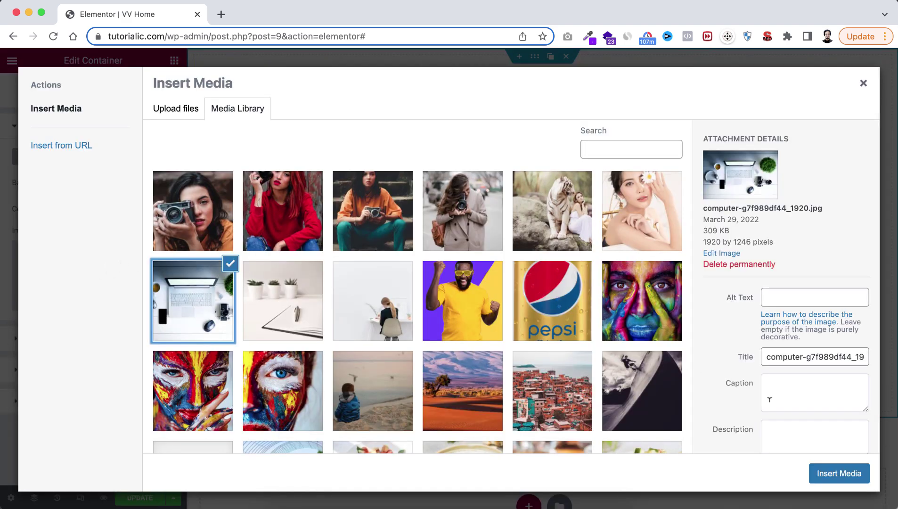
left_click(829, 473)
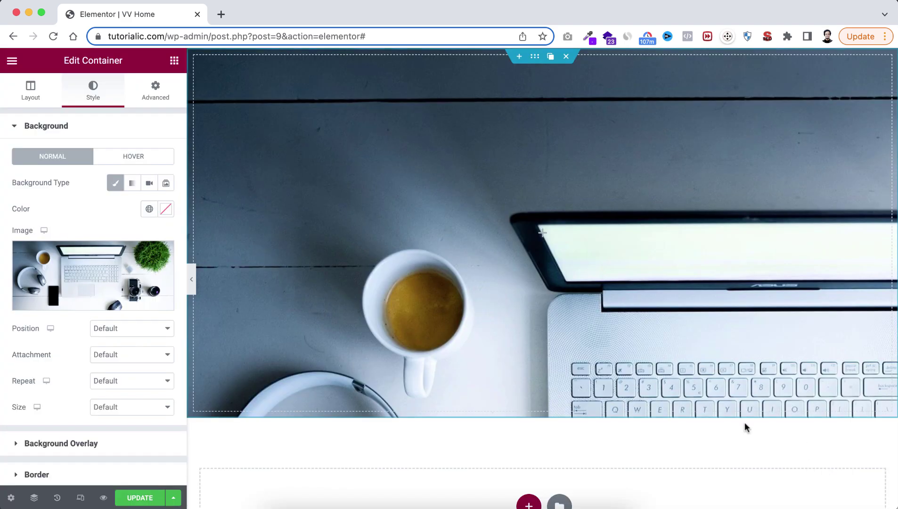
left_click(106, 328)
left_click(109, 341)
left_click(125, 360)
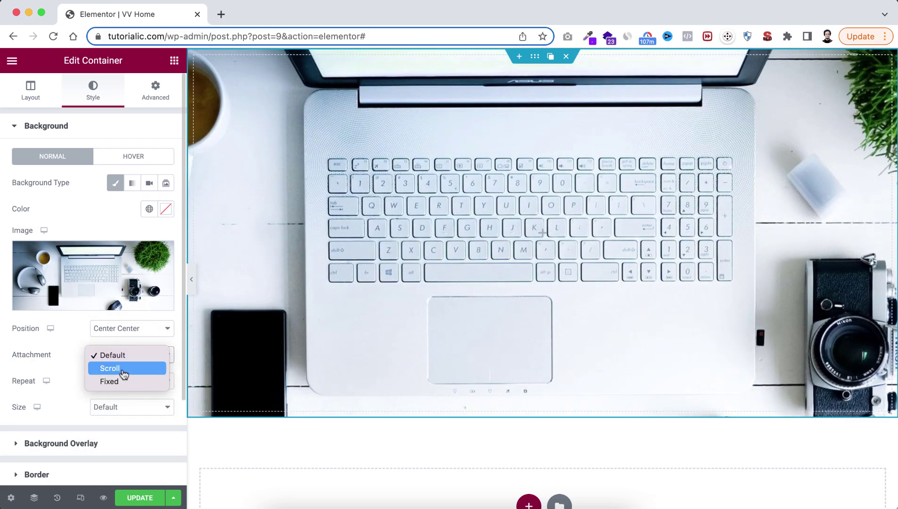
left_click(124, 379)
left_click(107, 400)
left_click(112, 413)
left_click(106, 427)
left_click(122, 454)
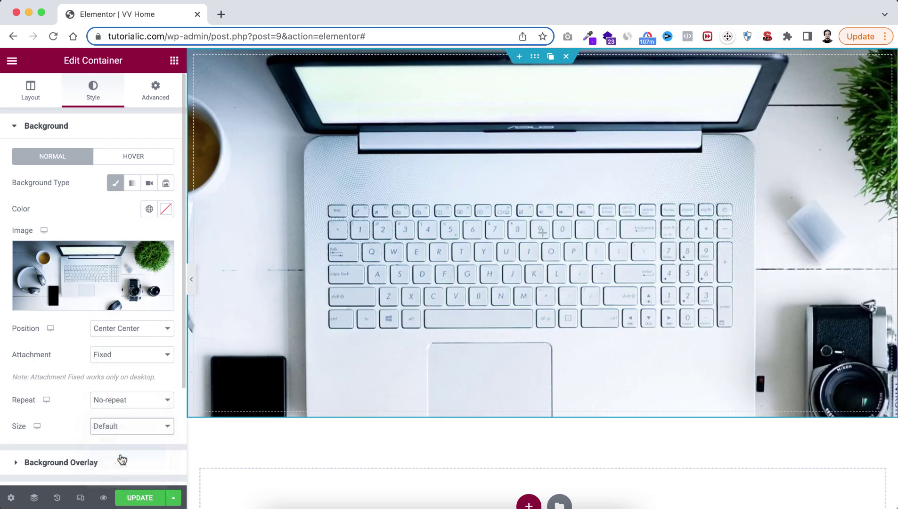
Step: Add a classic black background overlay at 0.7 opacity
scroll(108, 456, "down", 1)
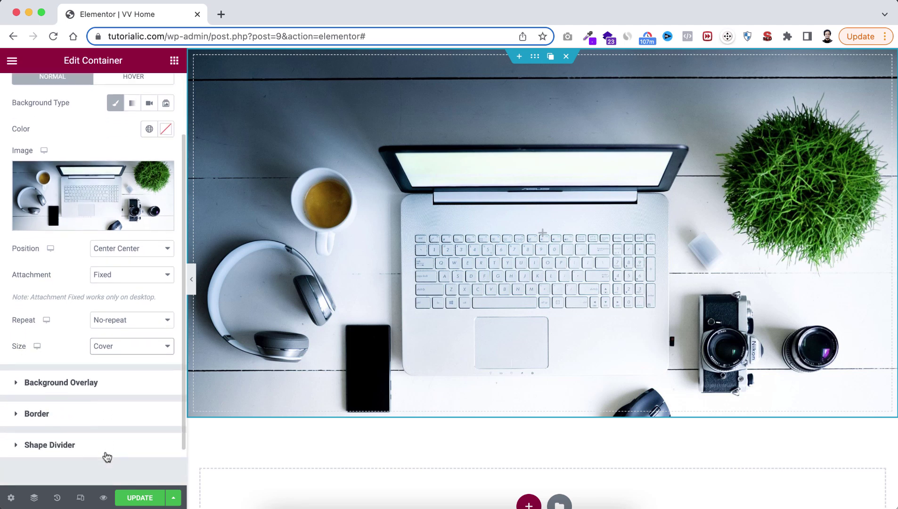
left_click(89, 382)
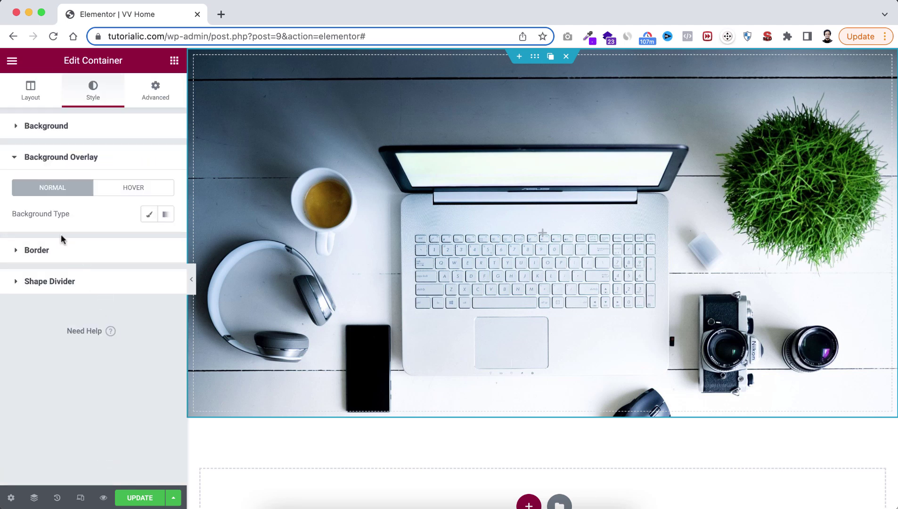
left_click(149, 214)
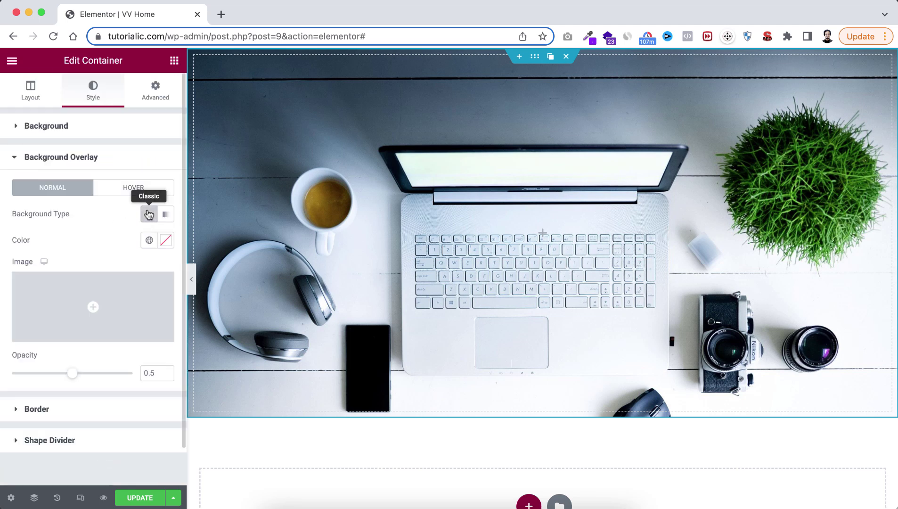
left_click(165, 241)
left_click(105, 390)
left_click(102, 232)
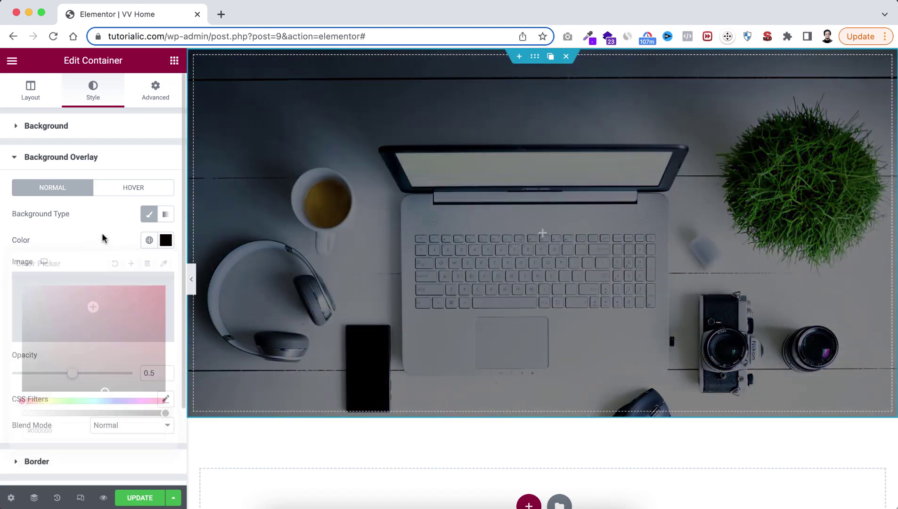
double_click(152, 372)
type("7")
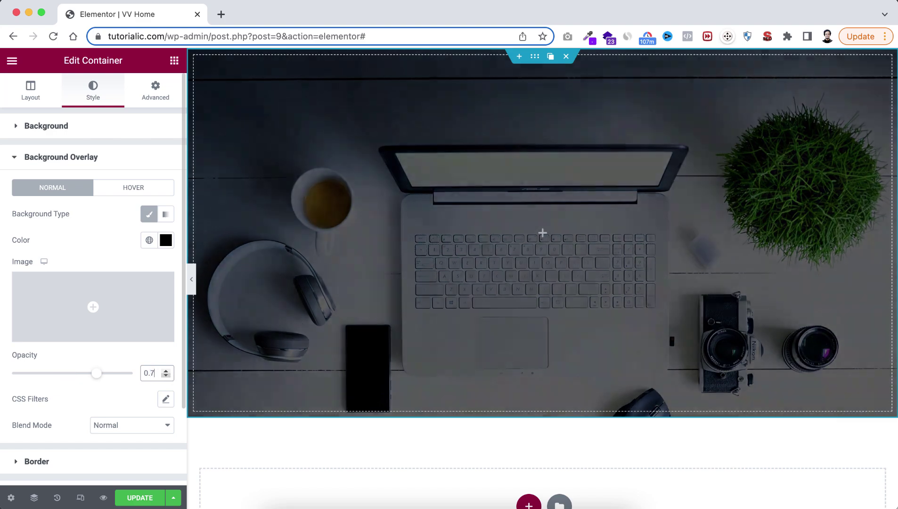
left_click(174, 62)
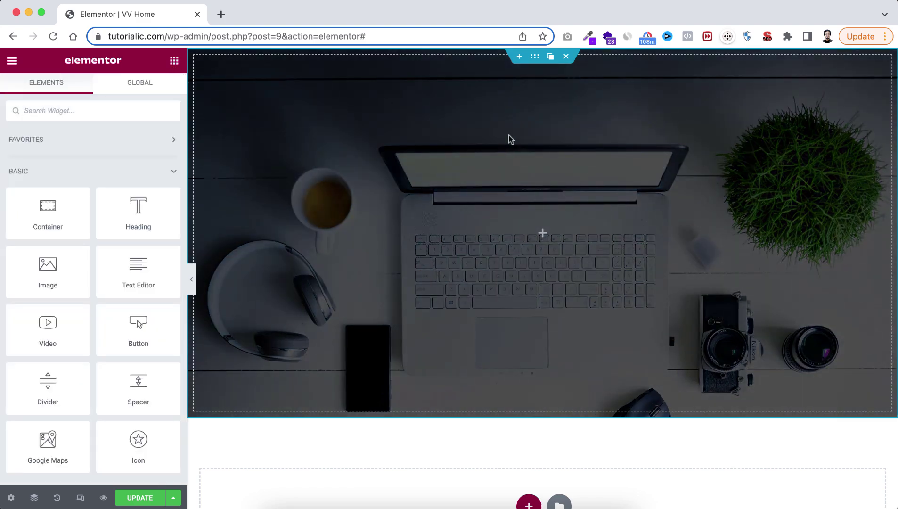
Step: Add a Heading widget to the hero titled with the brand name, right-aligned
left_click_drag(131, 214, 575, 235)
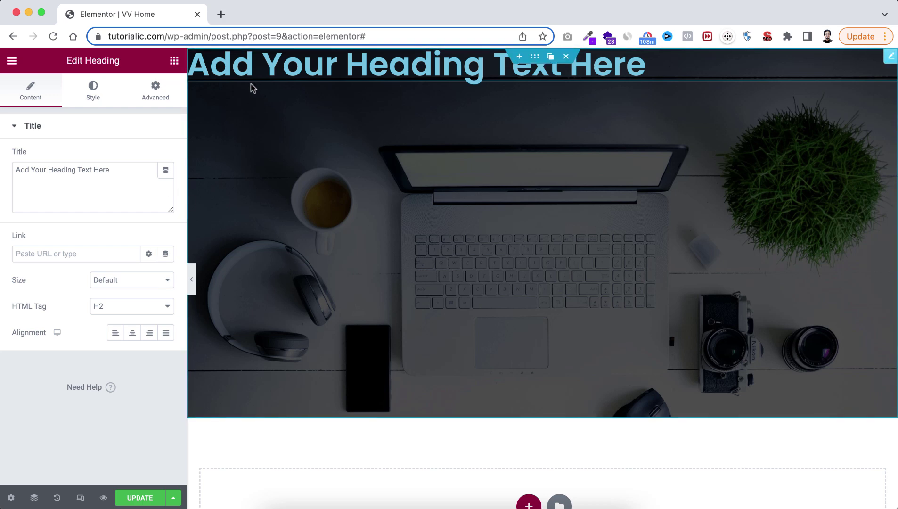
left_click(127, 170)
left_click_drag(127, 169, 1, 164)
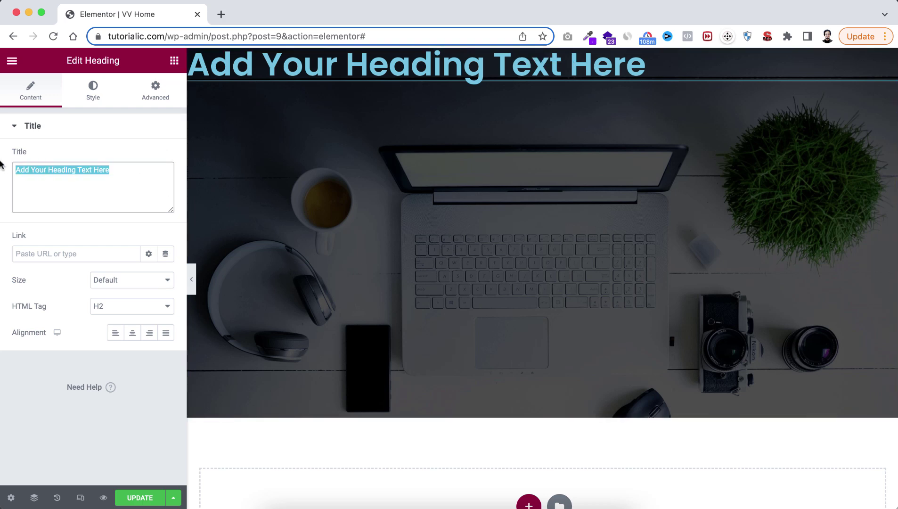
type("Jim Fahad D")
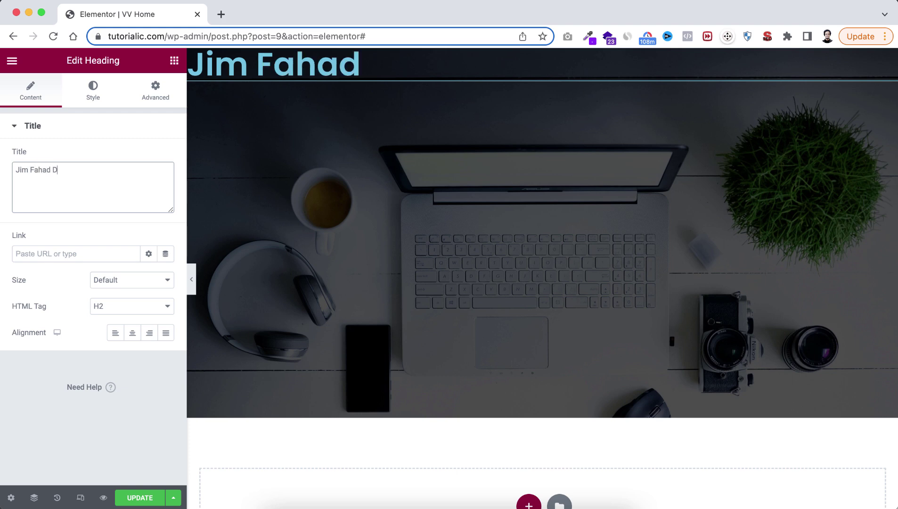
type("igital")
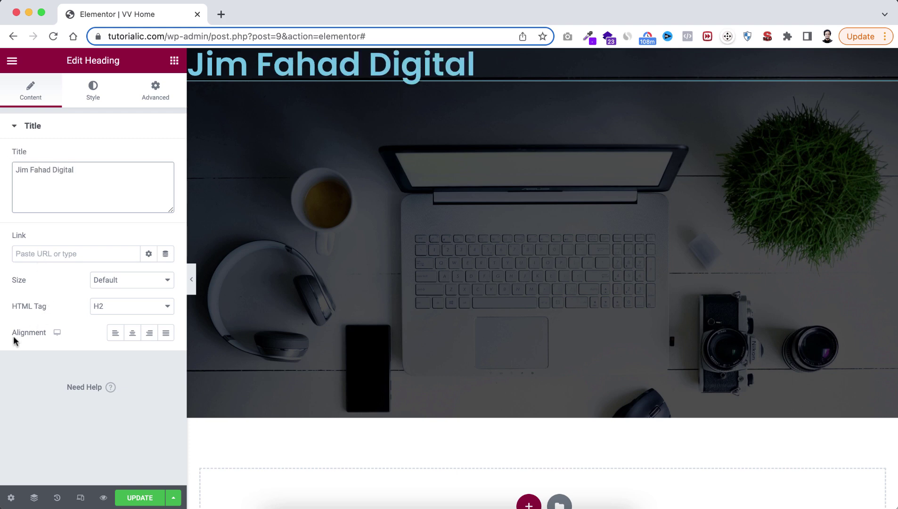
left_click(150, 335)
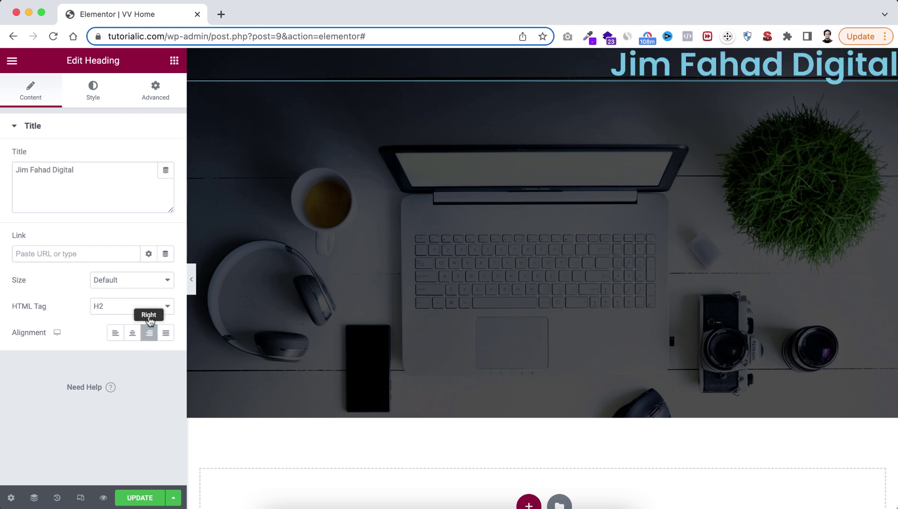
Step: Set the heading's text colour to #FFFFFF and duplicate the heading
left_click(93, 90)
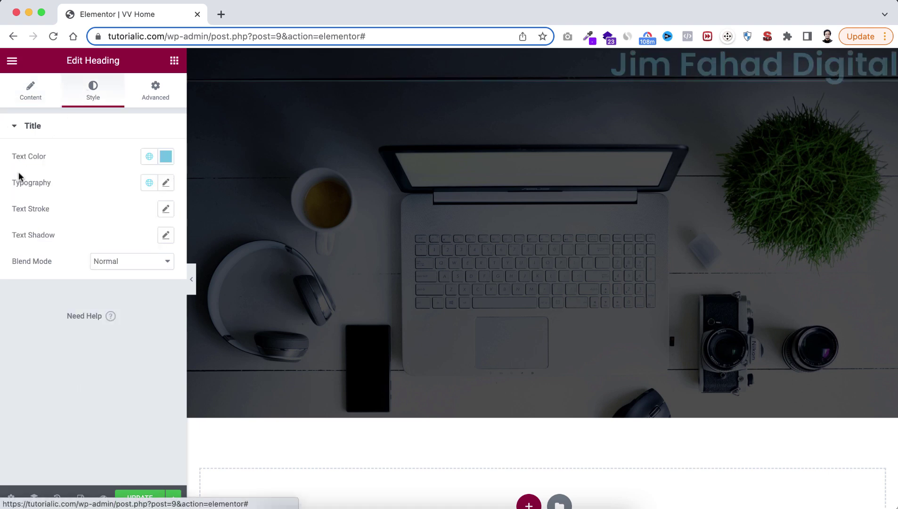
left_click(166, 156)
type("#FFFFFF")
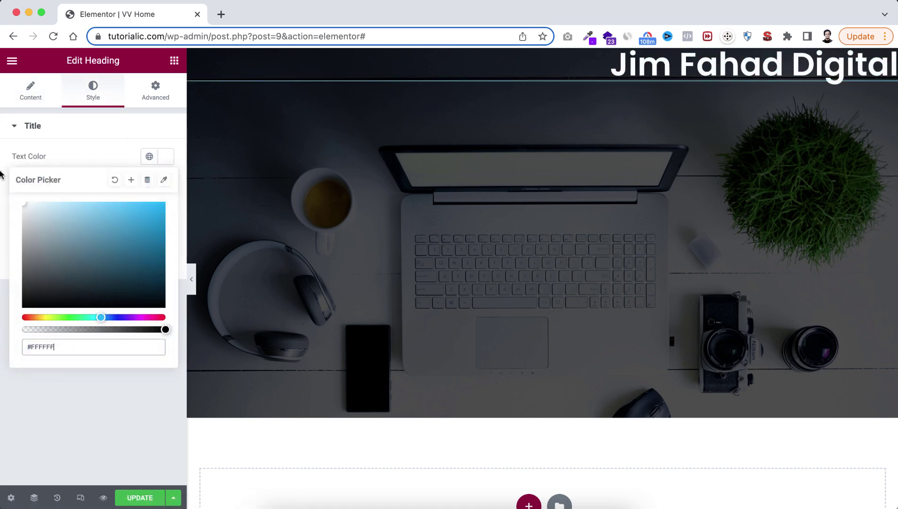
left_click(111, 144)
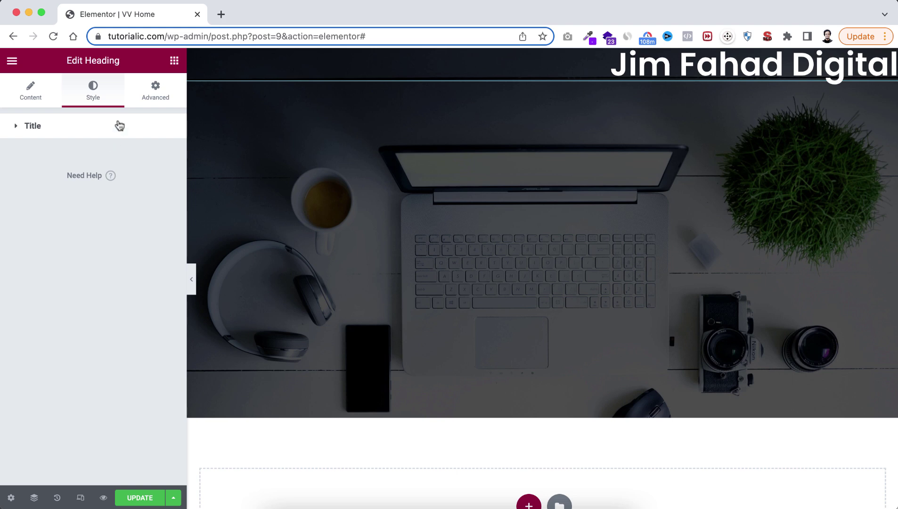
left_click(120, 126)
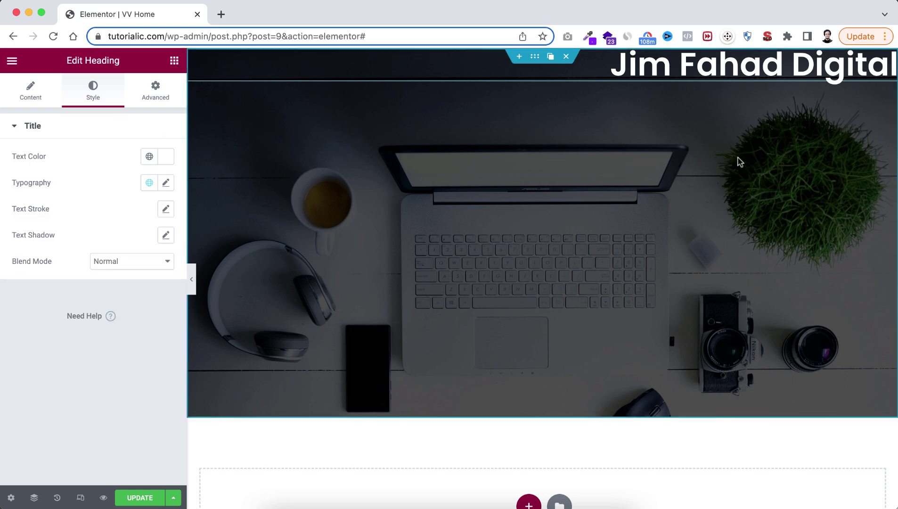
mouse_move(876, 57)
left_click(877, 57)
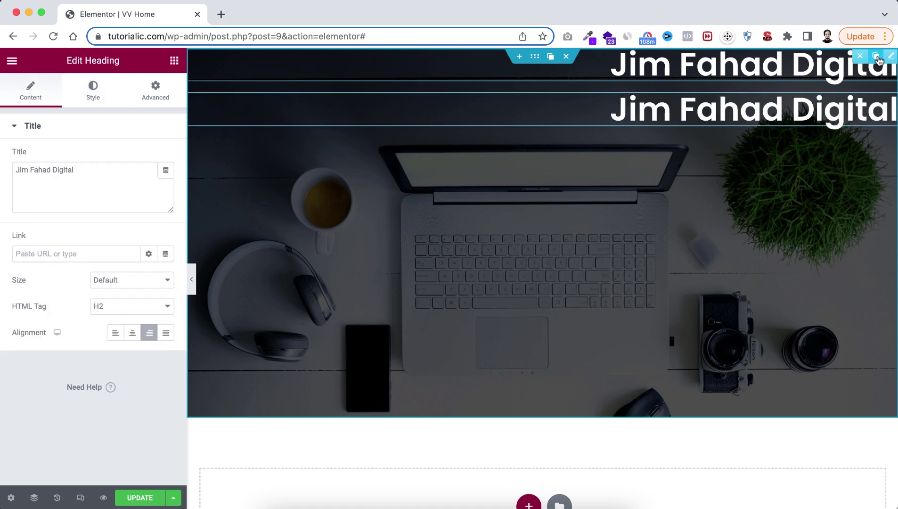
Step: Retitle the copy 'You Deserve To Be Seen' and set its HTML tag to H3
left_click(122, 170)
triple_click(95, 170)
type("Yo")
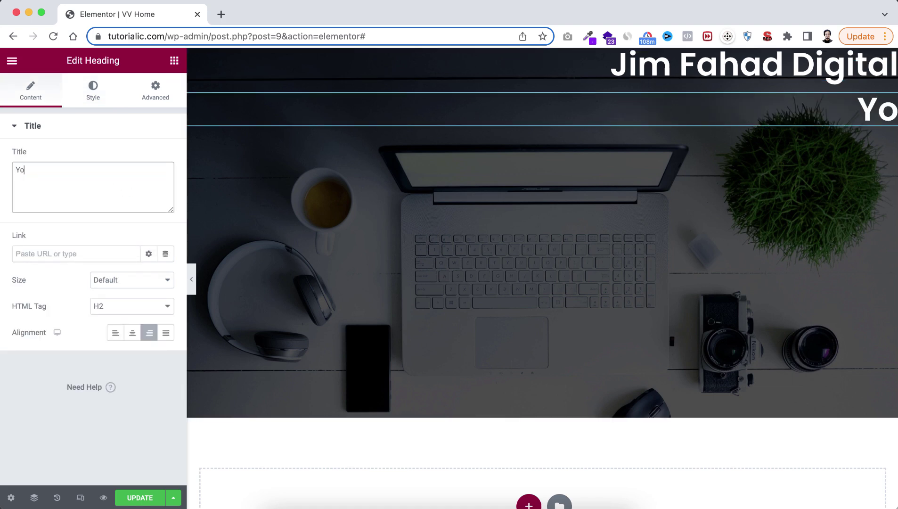
type("u Deserve To Be Seen")
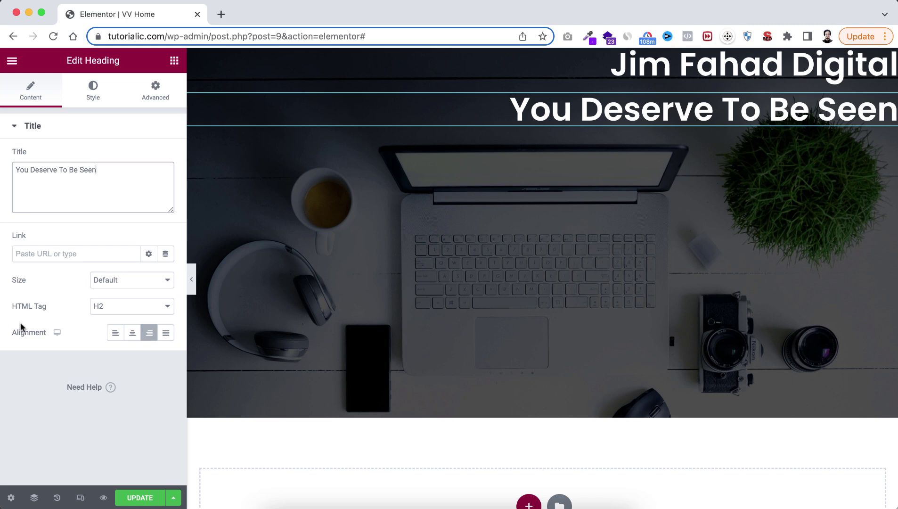
left_click(112, 310)
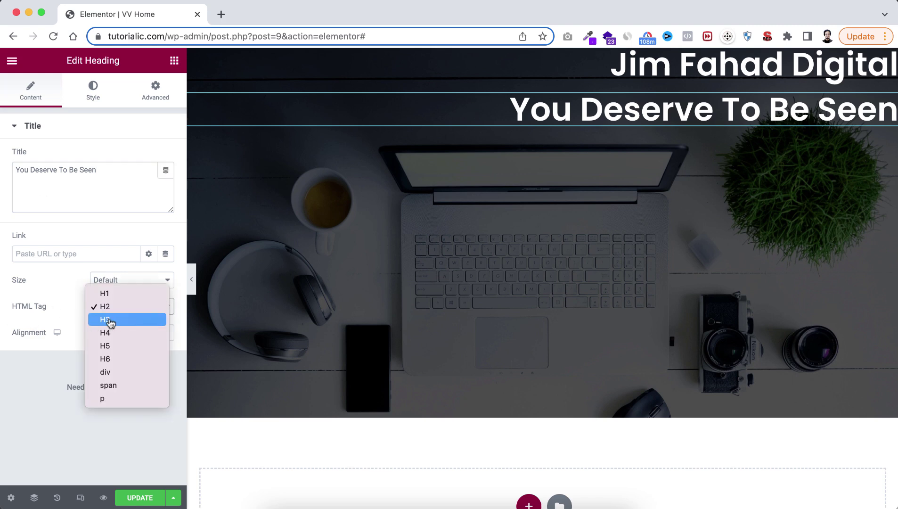
left_click(105, 319)
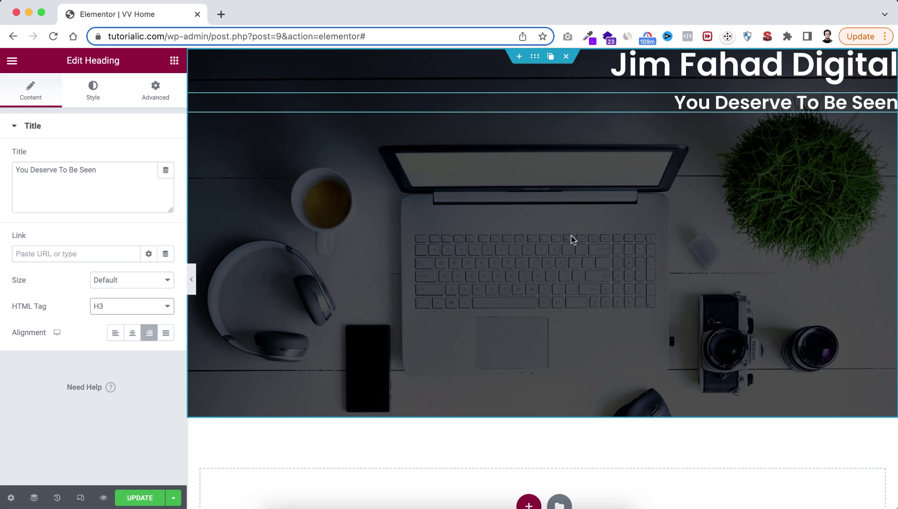
Step: In the hero container's Layout Items settings, try Row direction, then return to Column
left_click(535, 59)
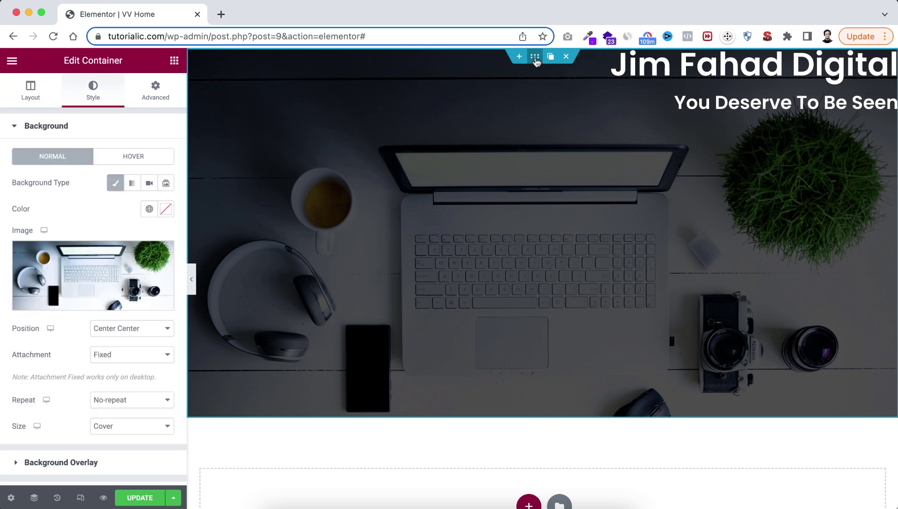
left_click(26, 97)
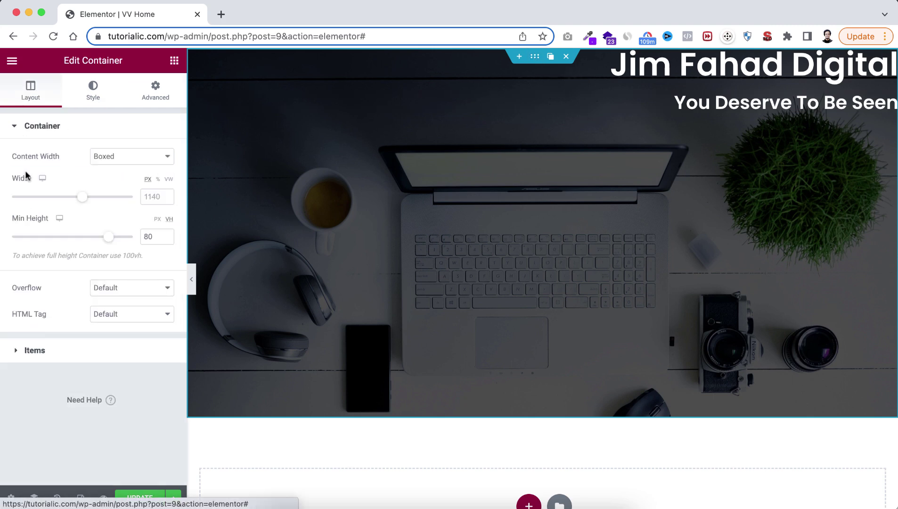
left_click(30, 353)
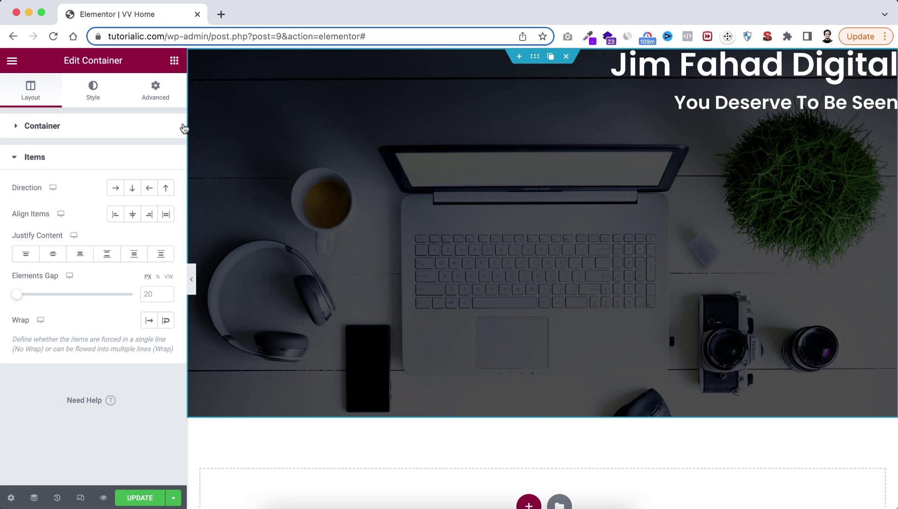
left_click(134, 190)
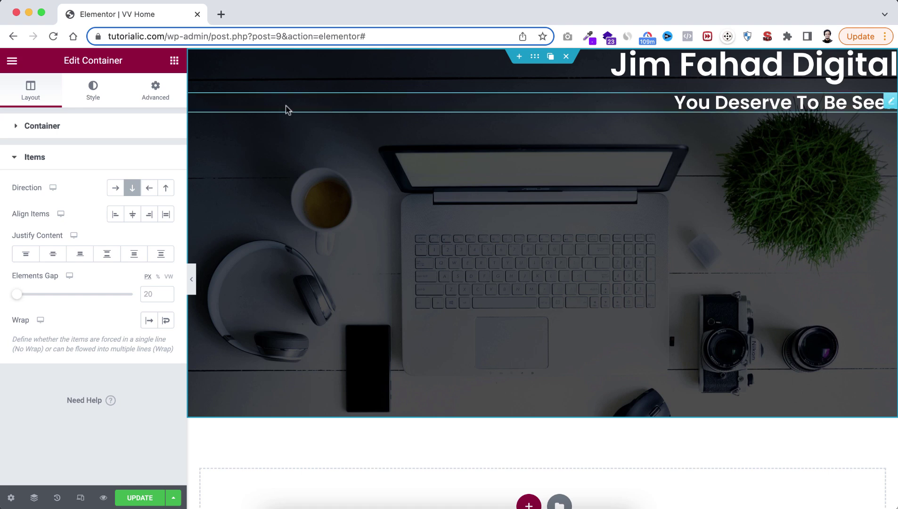
left_click(115, 190)
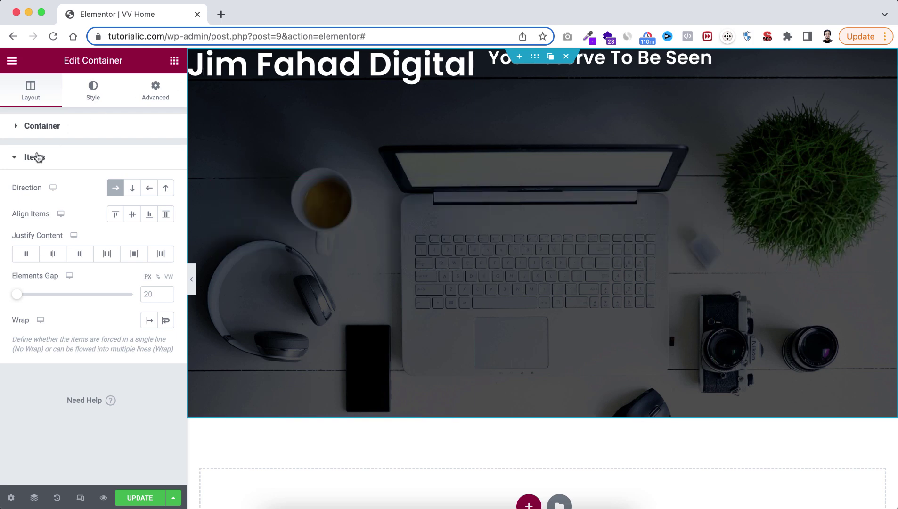
left_click(133, 188)
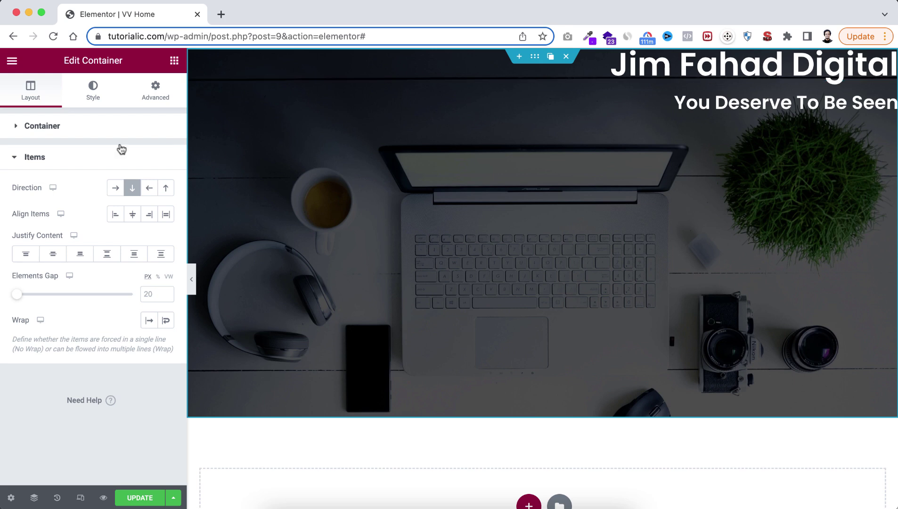
Step: Try Justify Content options: center, end, space between, space around and space evenly
left_click(51, 256)
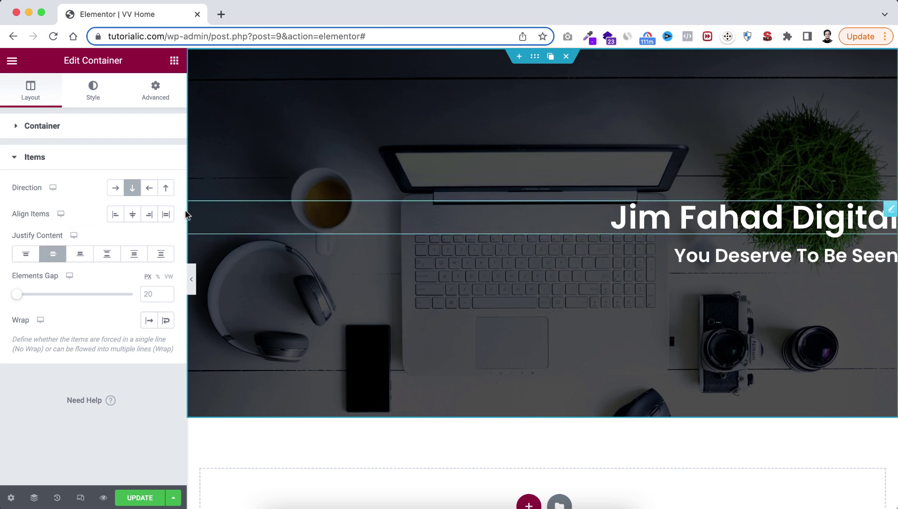
left_click(78, 255)
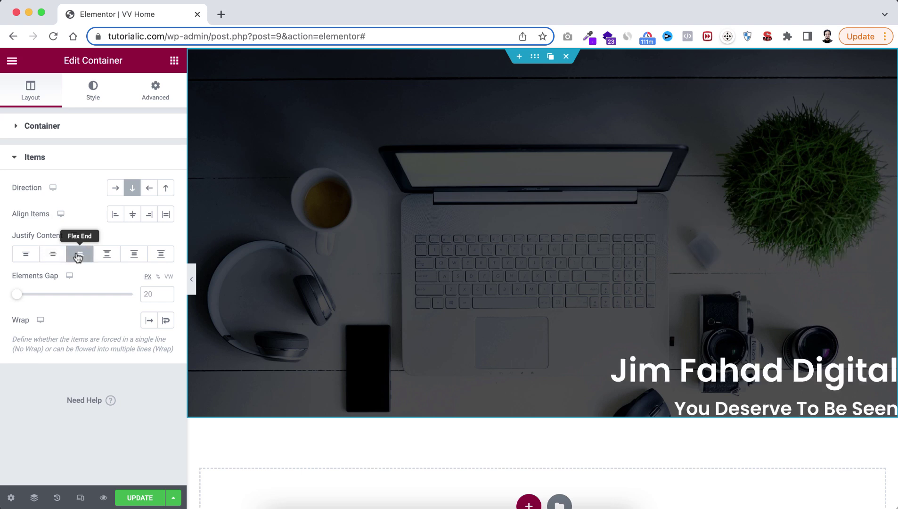
left_click(112, 256)
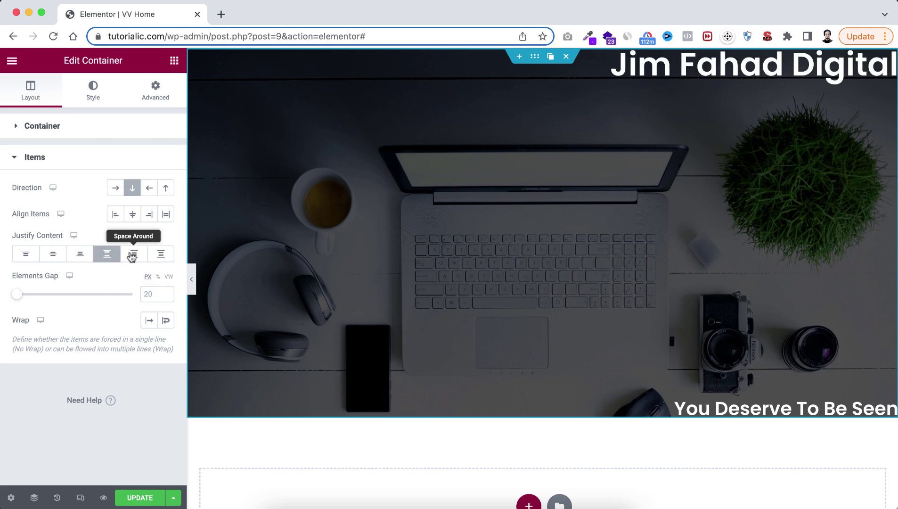
left_click(133, 255)
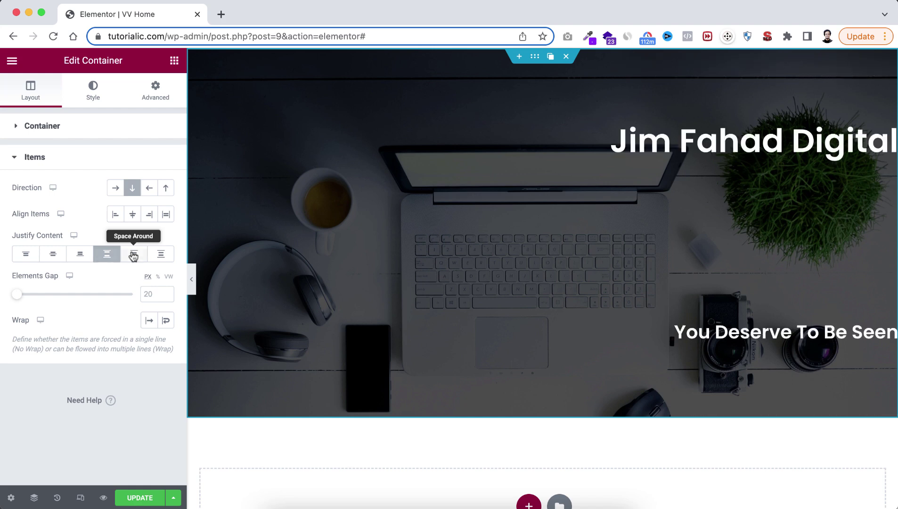
left_click(160, 255)
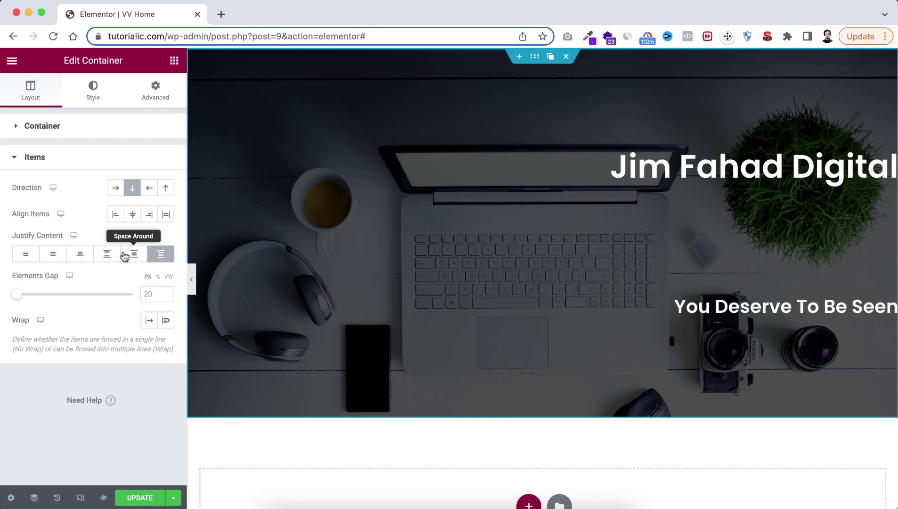
Step: Centre the headings both vertically and horizontally within the hero container
left_click(53, 255)
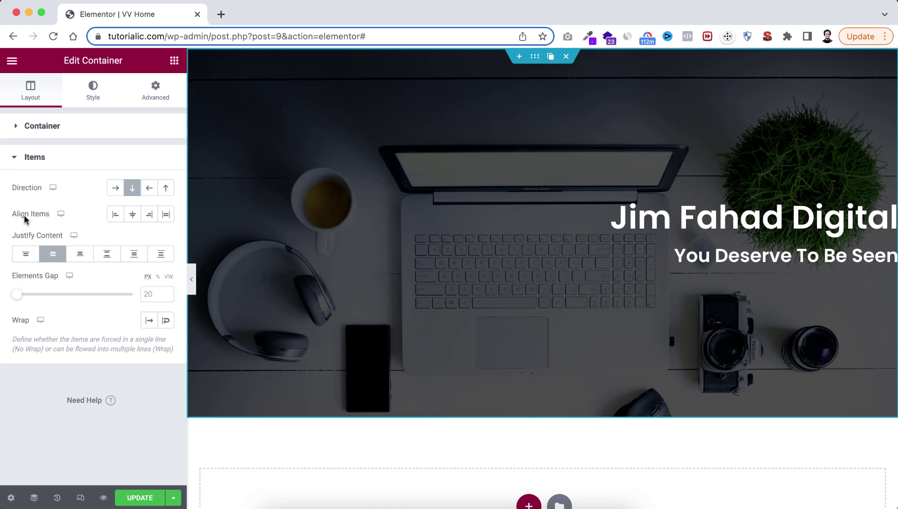
left_click(131, 215)
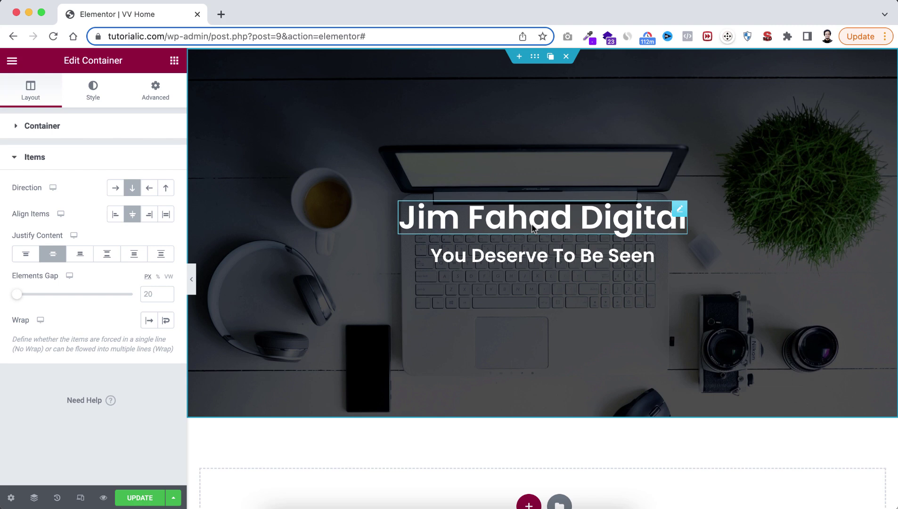
left_click(497, 218)
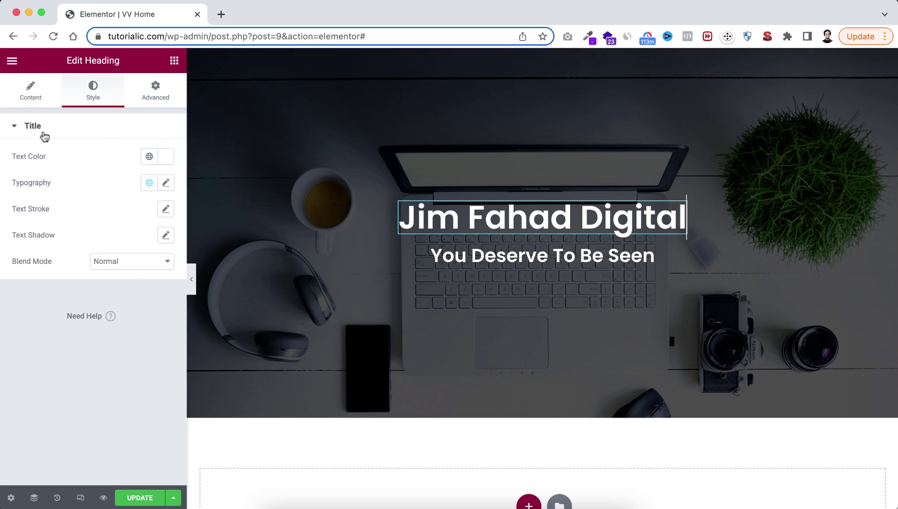
left_click(31, 94)
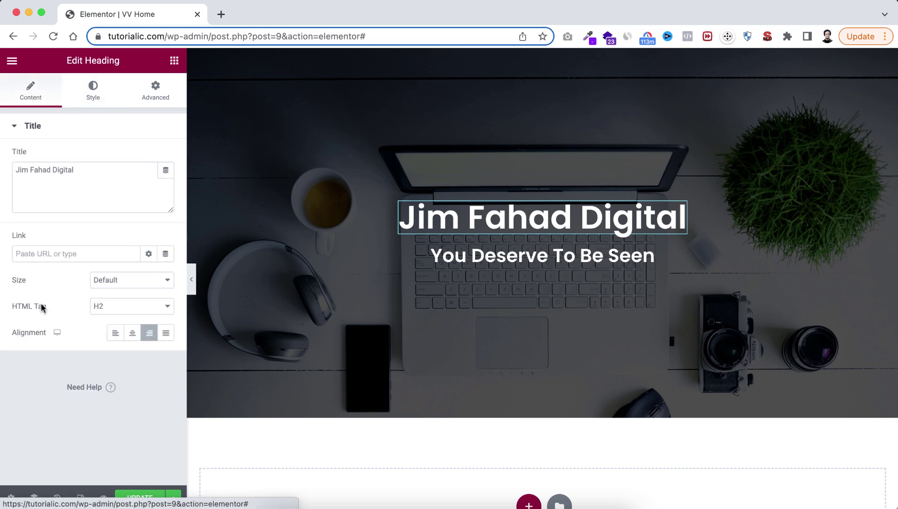
left_click(116, 333)
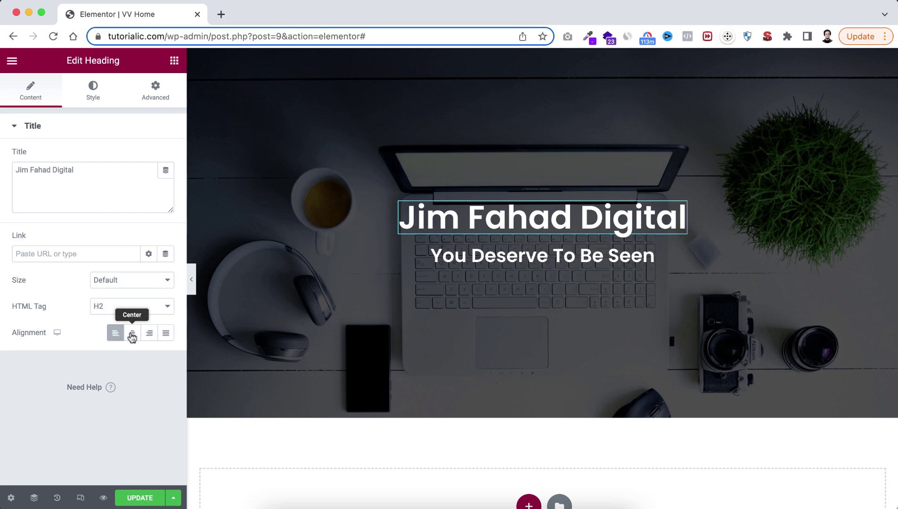
left_click(148, 334)
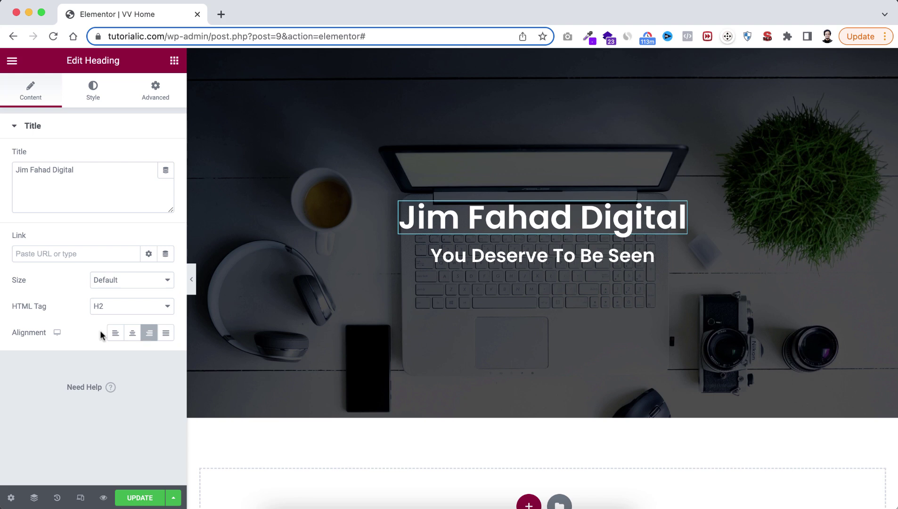
left_click(496, 255)
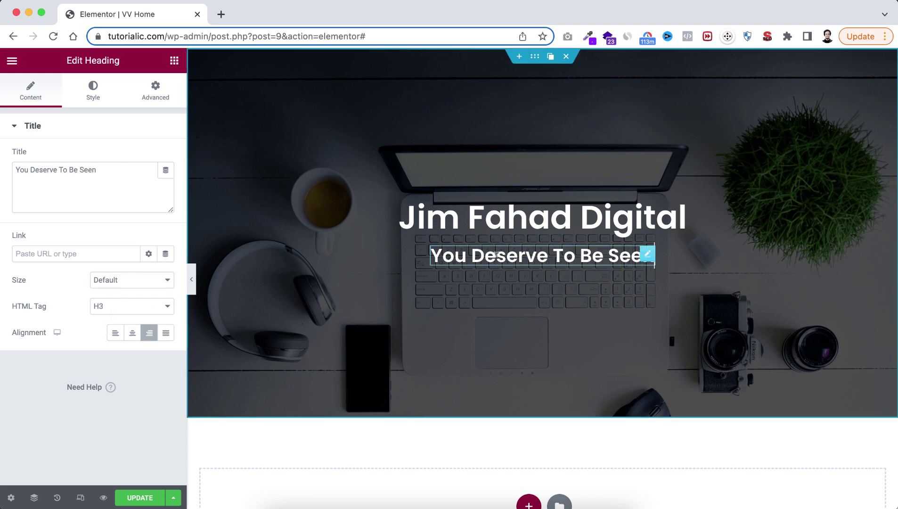
left_click(115, 334)
left_click(133, 333)
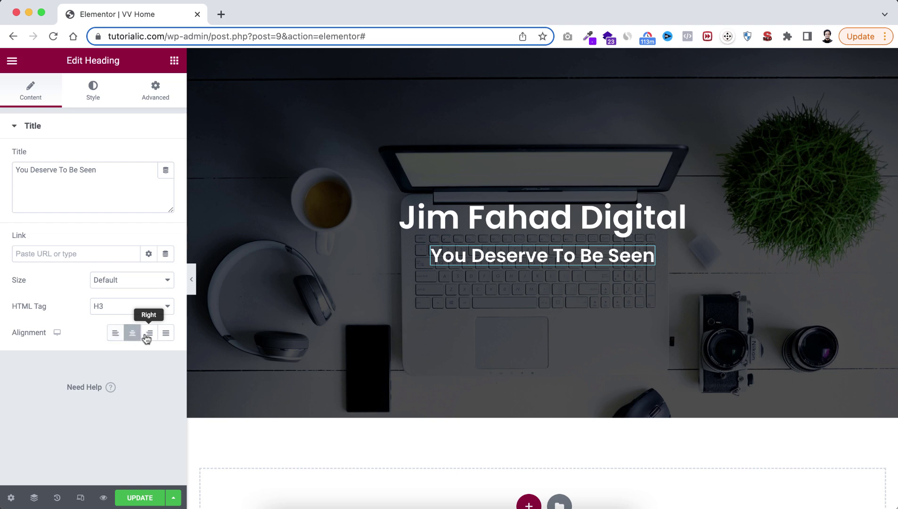
left_click(148, 335)
left_click(114, 334)
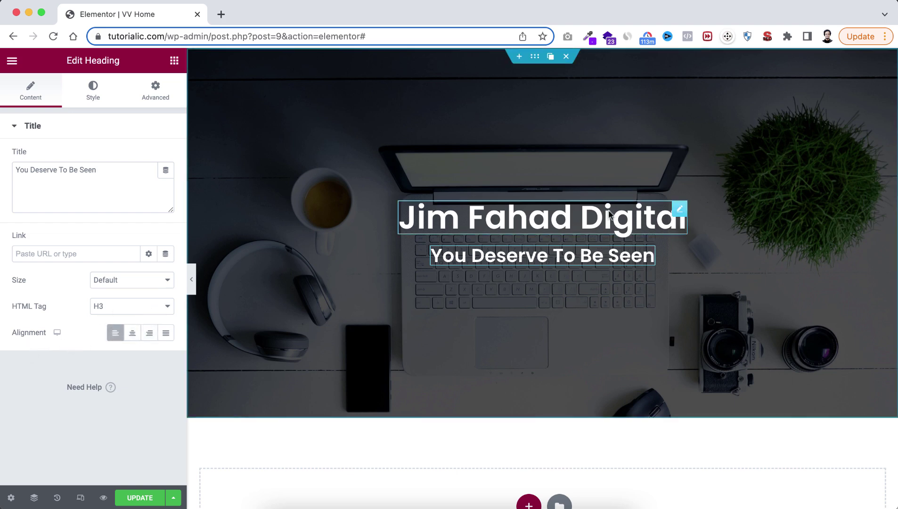
left_click(535, 58)
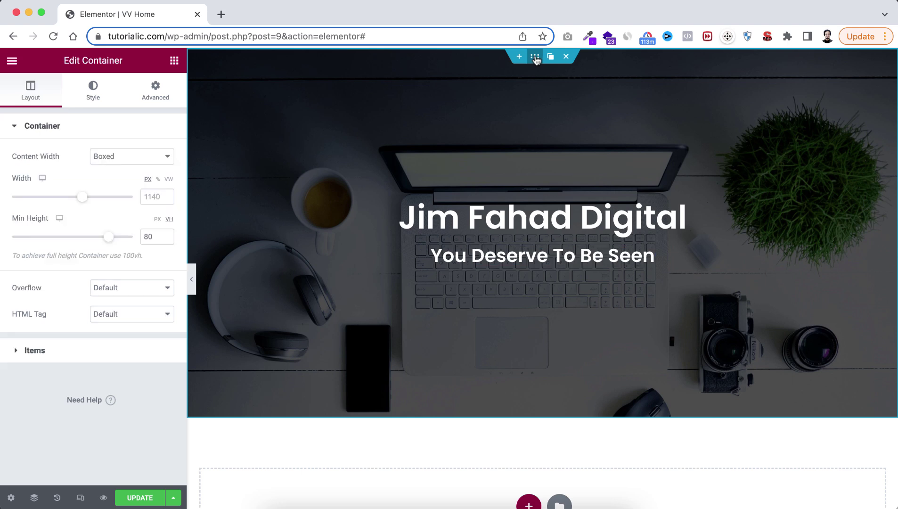
left_click(87, 353)
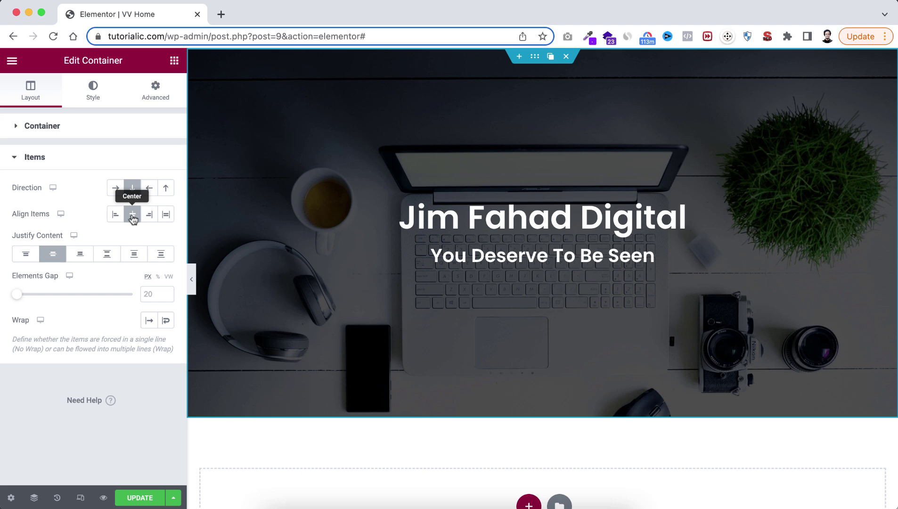
left_click(495, 222)
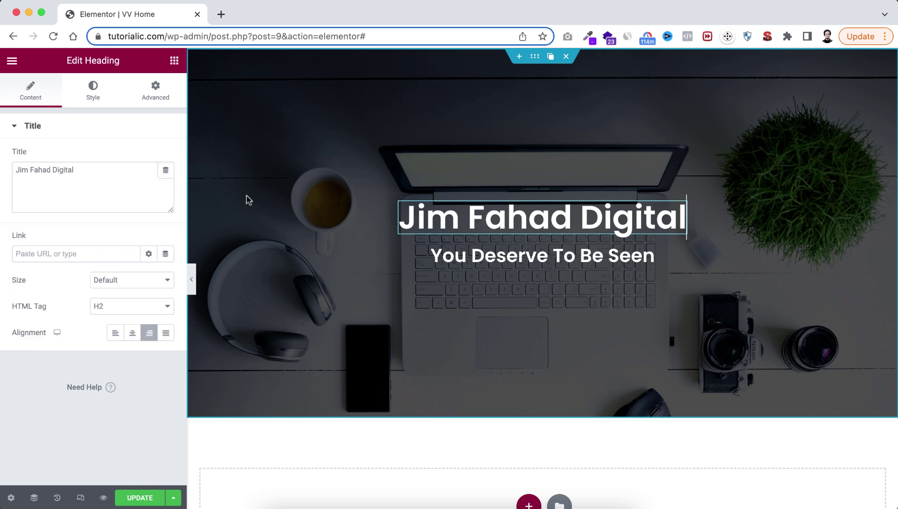
left_click(156, 97)
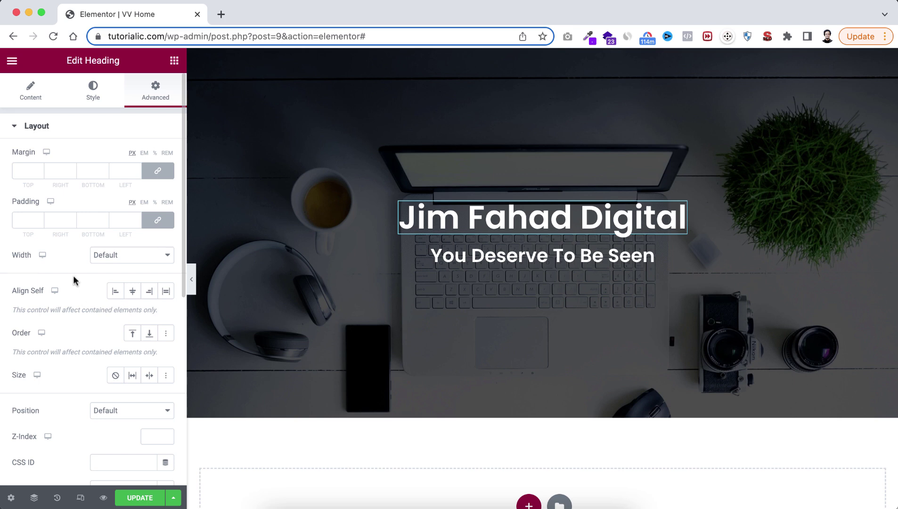
left_click(115, 291)
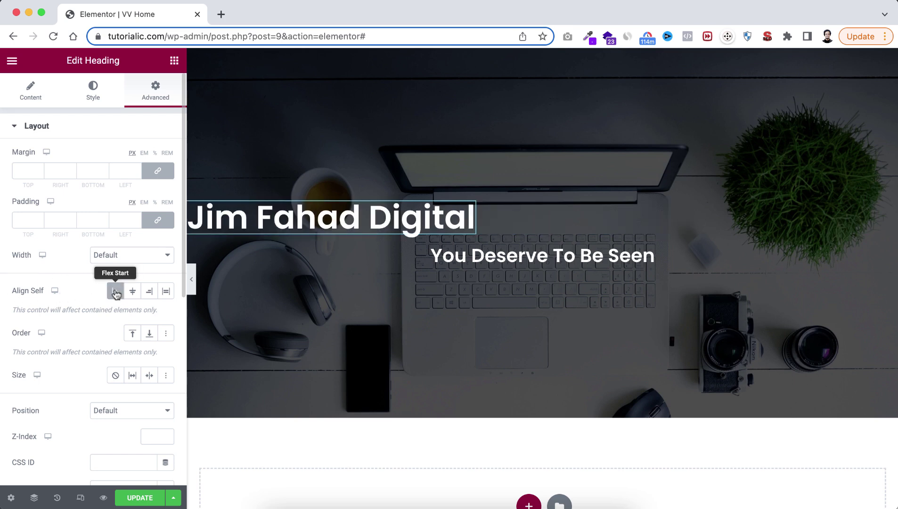
left_click(146, 290)
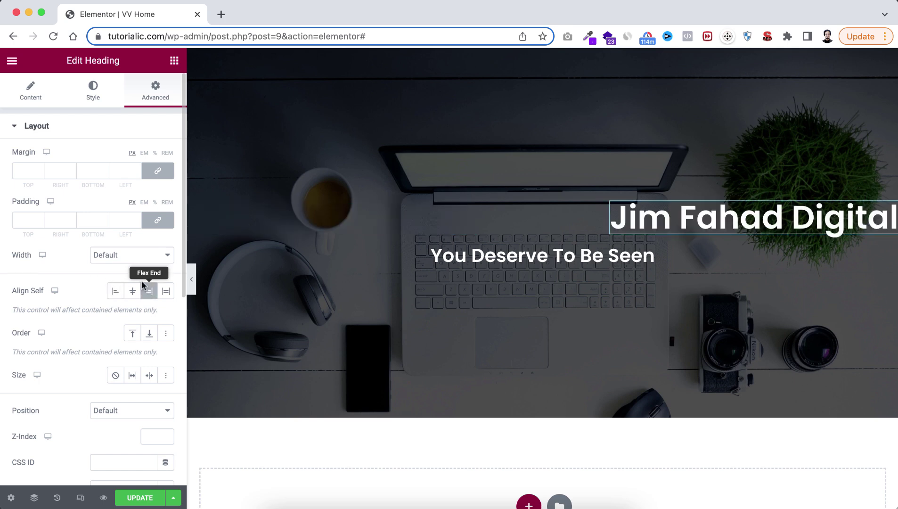
left_click(148, 292)
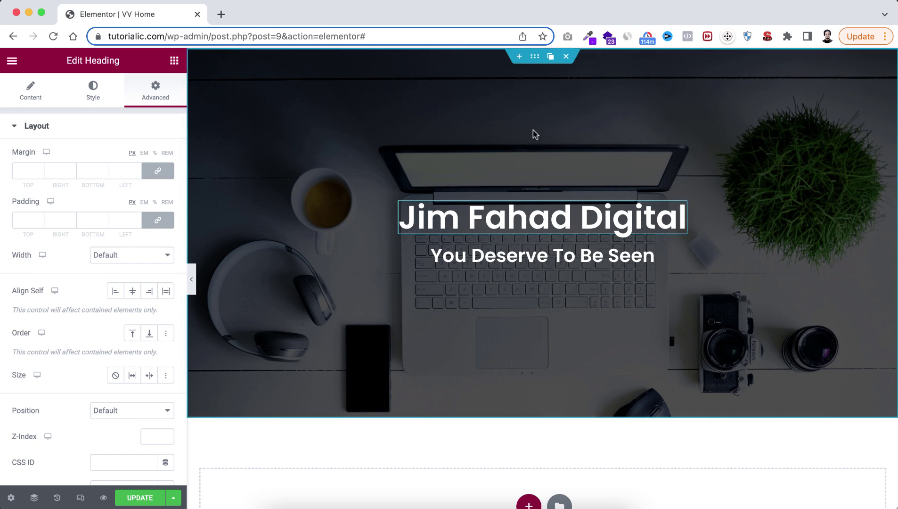
Step: Try Align Items start and end on the hero container, then set it back to center
left_click(535, 58)
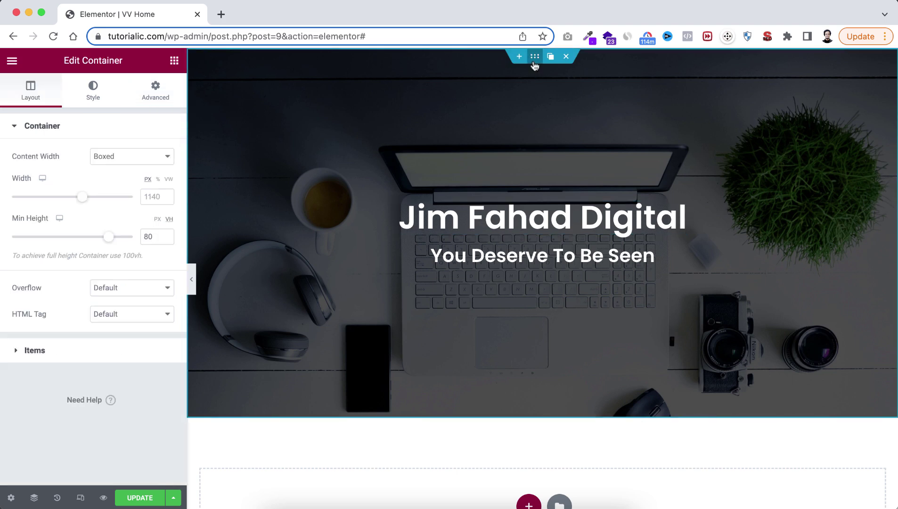
left_click(57, 353)
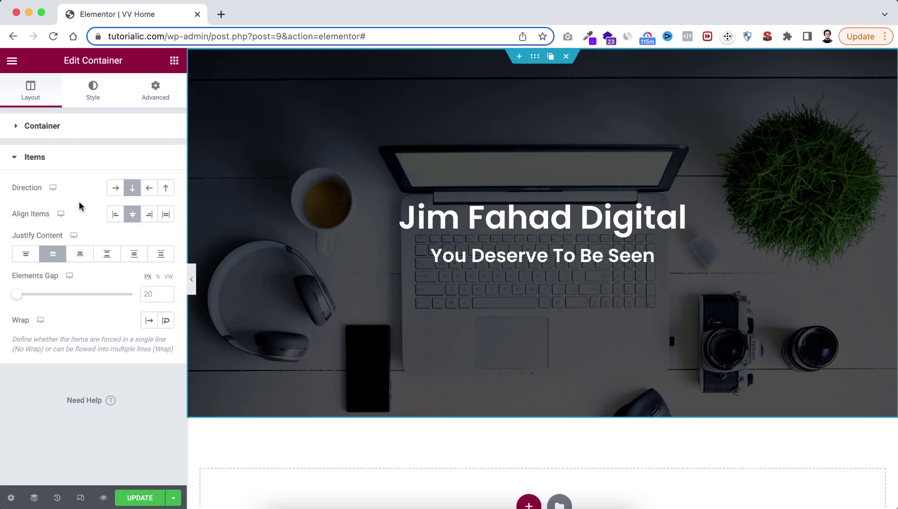
left_click(116, 216)
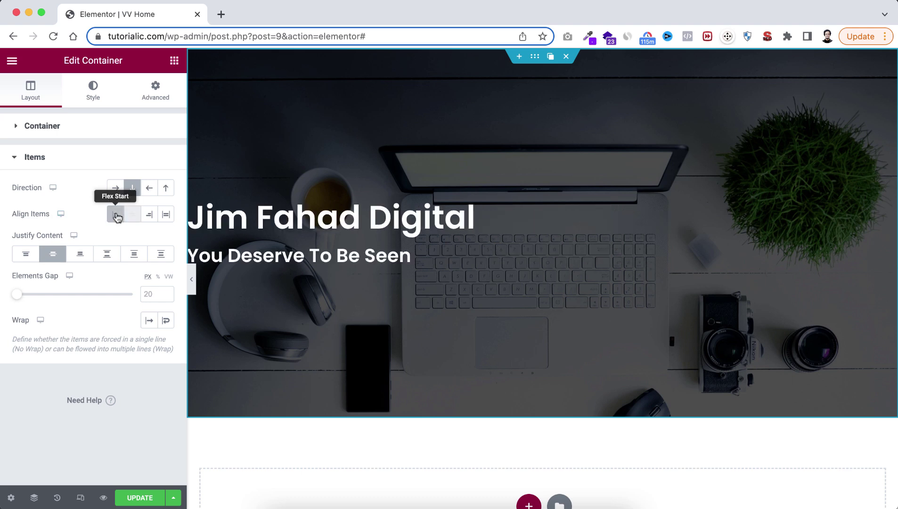
left_click(150, 216)
left_click(134, 217)
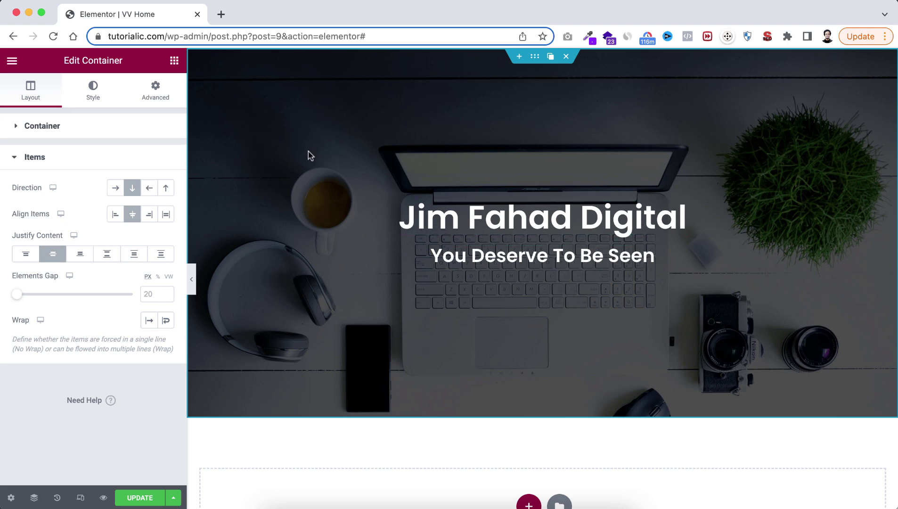
left_click(174, 60)
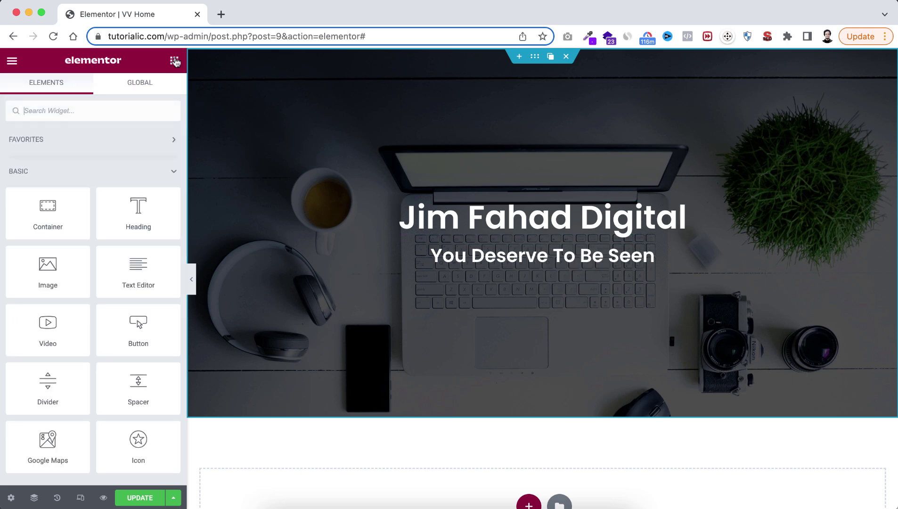
Step: Drop a new inner container into the hero, move the subheading above it, and select the container
left_click_drag(47, 212, 527, 262)
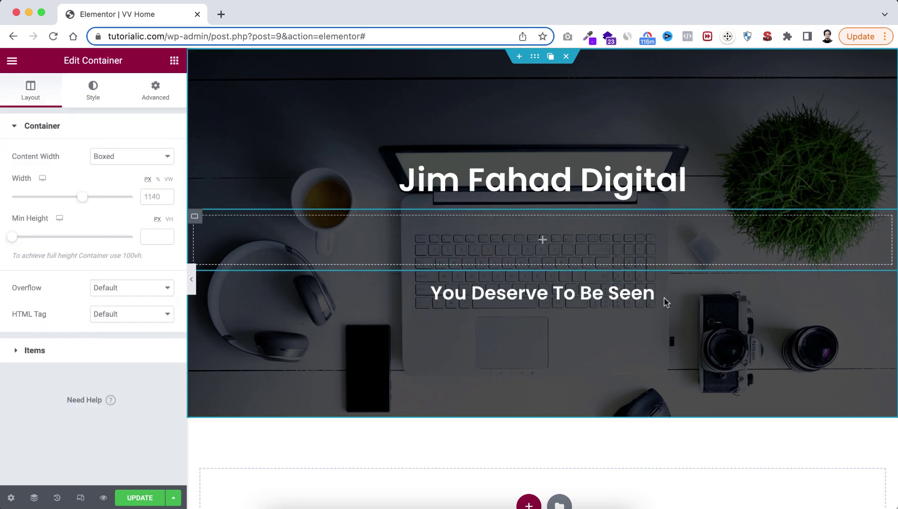
left_click_drag(652, 293, 566, 194)
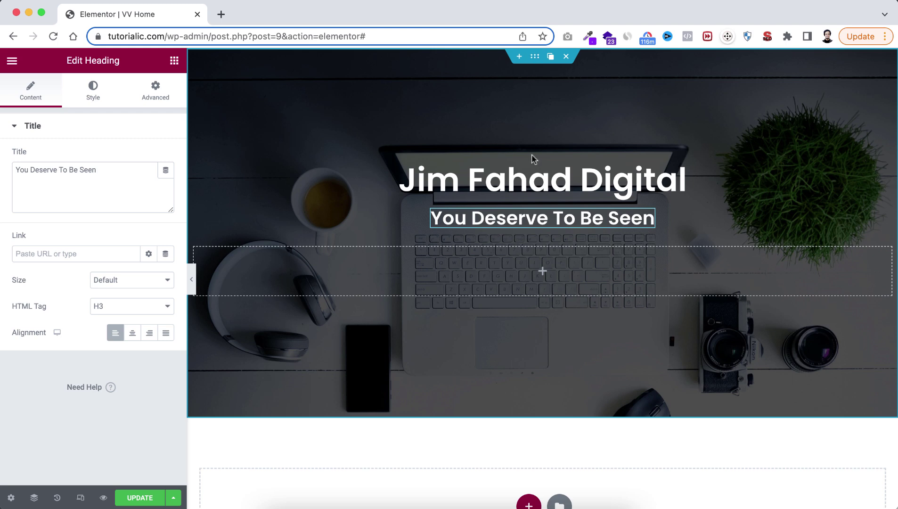
scroll(471, 297, "down", 1)
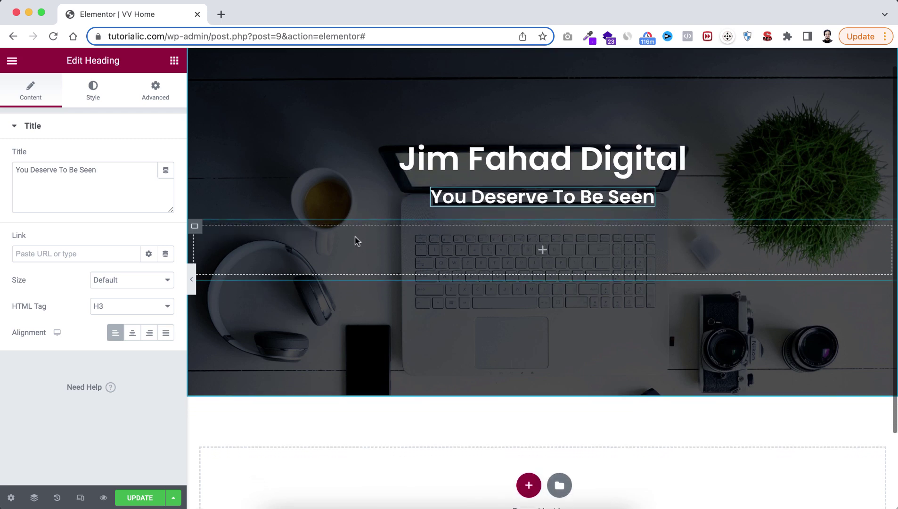
left_click(196, 228)
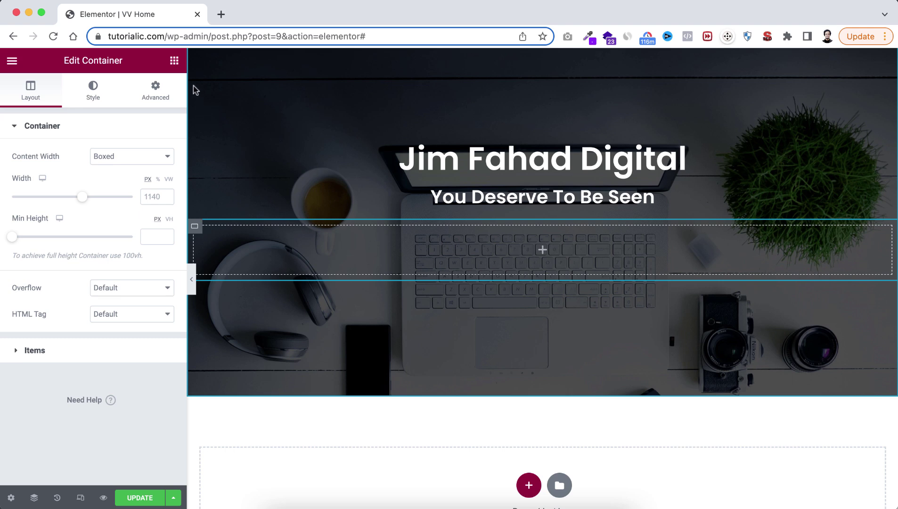
Step: Add a 'Click here' button to the inner container and make its background pink-red (#FF0E4D)
left_click(174, 61)
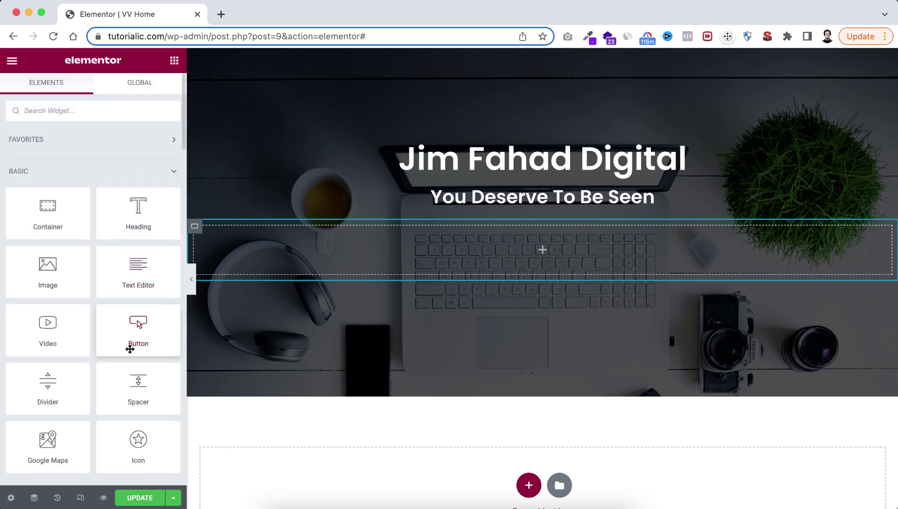
left_click_drag(123, 332, 542, 256)
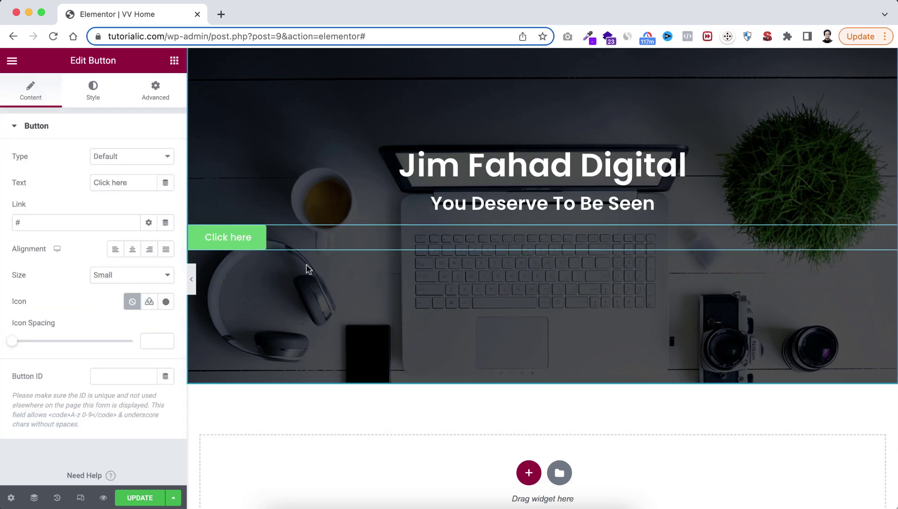
left_click(93, 96)
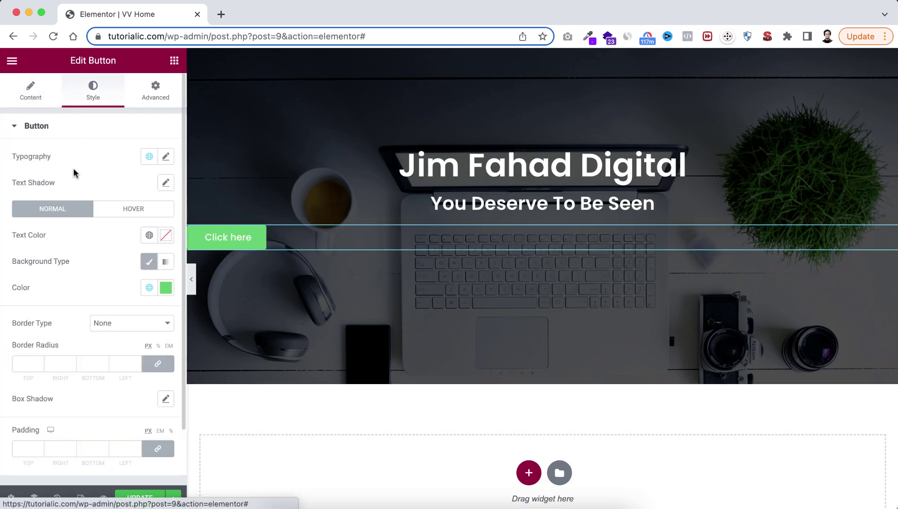
left_click(166, 288)
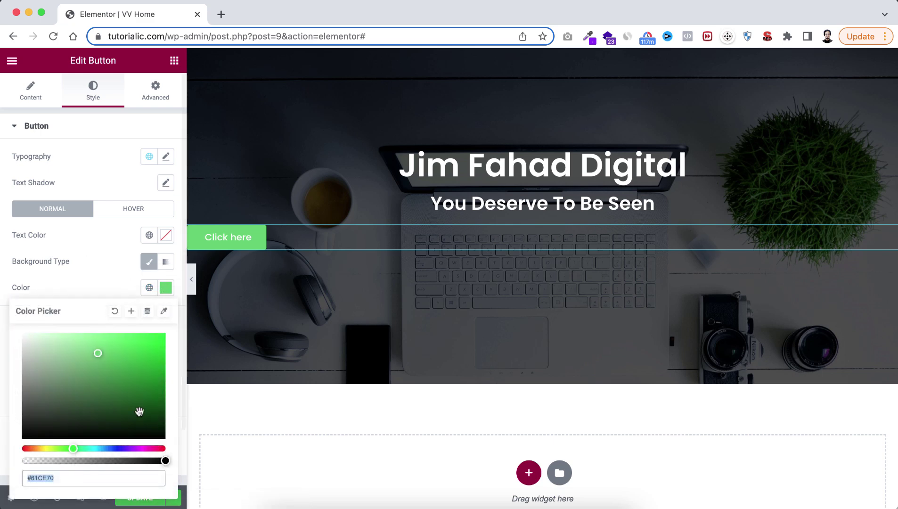
left_click(152, 448)
left_click_drag(152, 448, 160, 448)
left_click(155, 333)
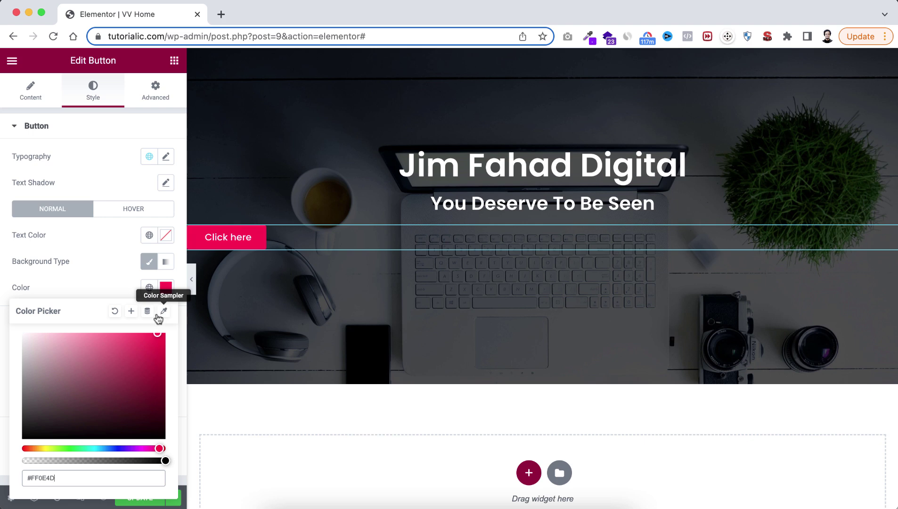
left_click(165, 286)
Step: Give the button a 20 px border radius and duplicate it
left_click(27, 364)
type("20")
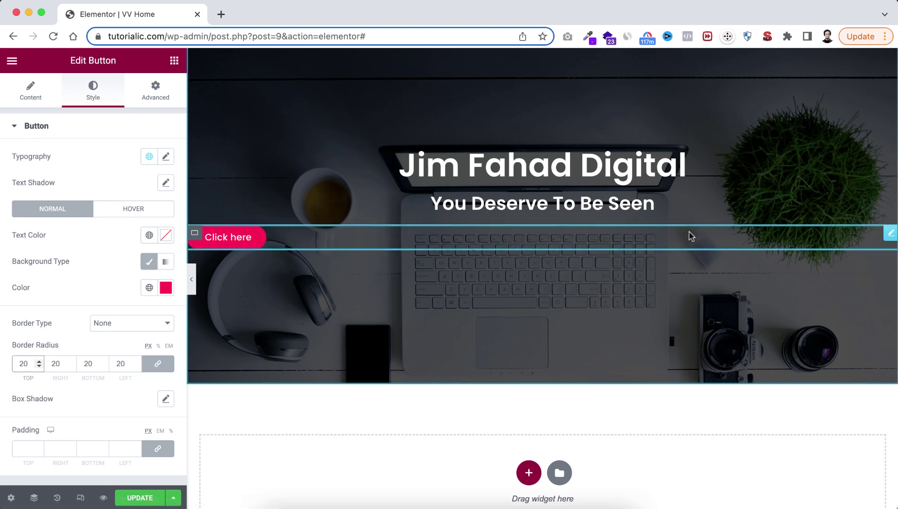
left_click(876, 233)
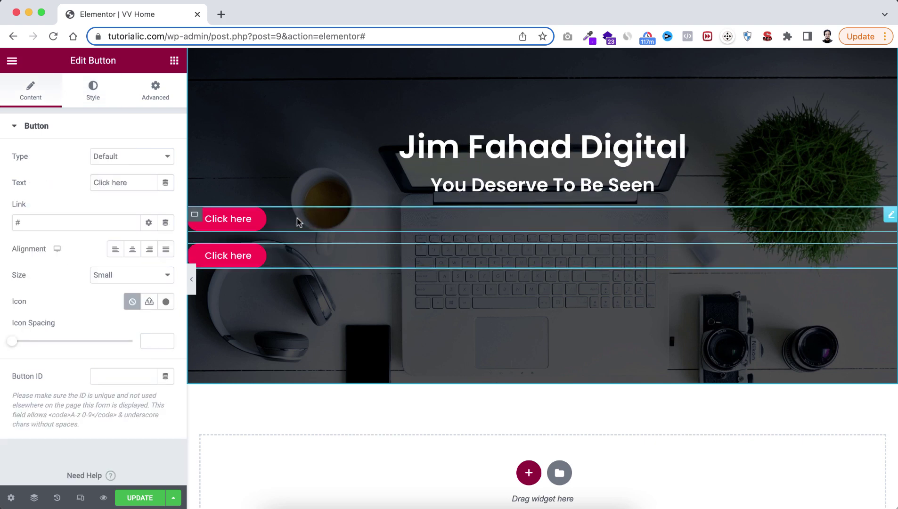
Step: Set the buttons' container item direction to Column
mouse_move(195, 218)
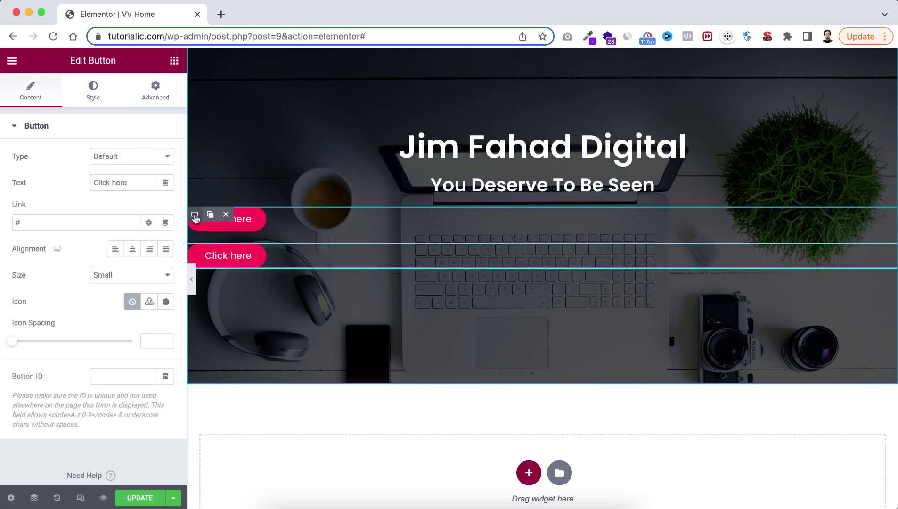
left_click(195, 217)
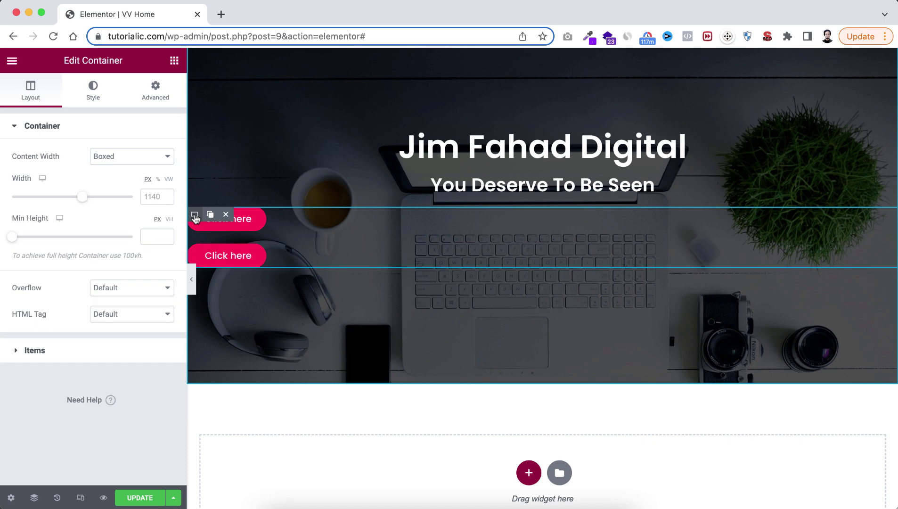
left_click(47, 350)
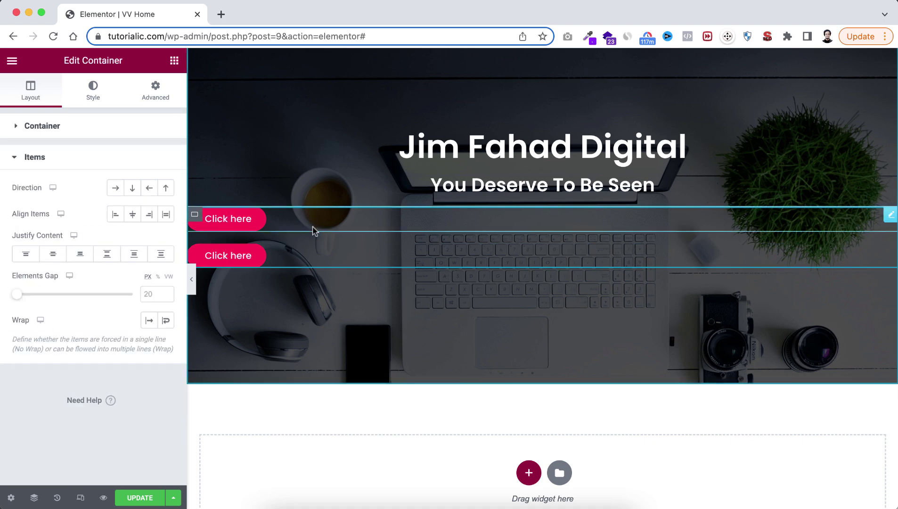
left_click(133, 189)
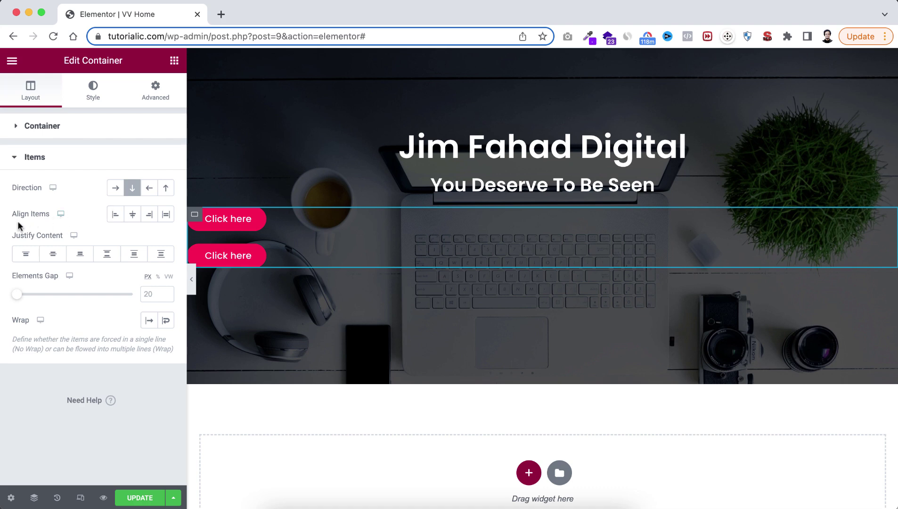
Step: Try Center, Flex End and Flex Start item alignment, ending with the buttons at the left edge
left_click(133, 217)
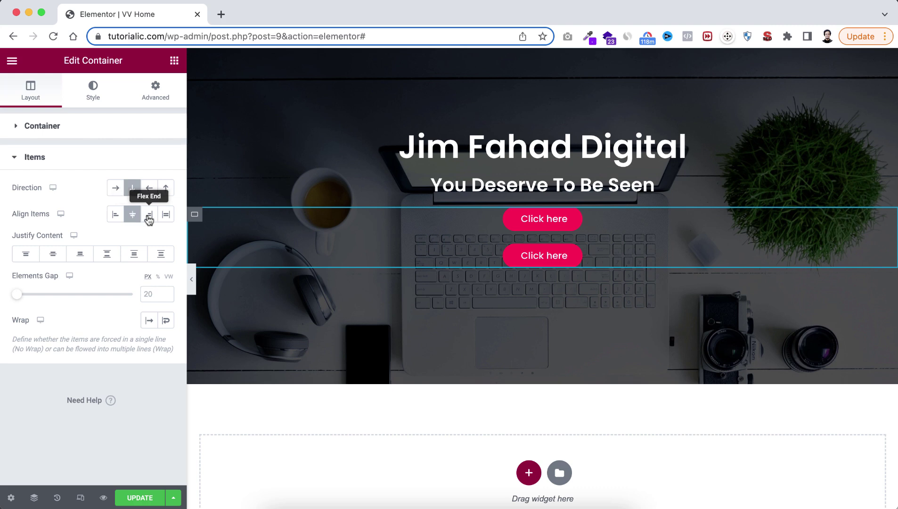
left_click(148, 217)
left_click(120, 217)
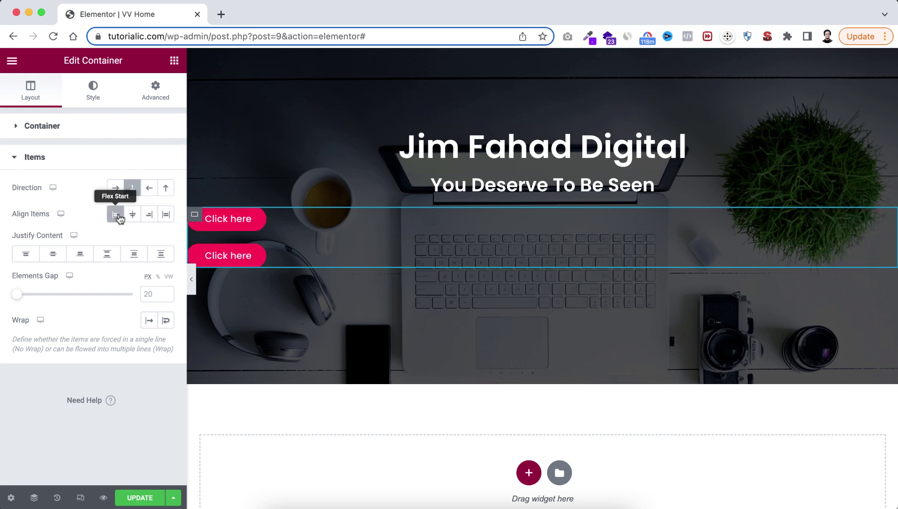
left_click(132, 216)
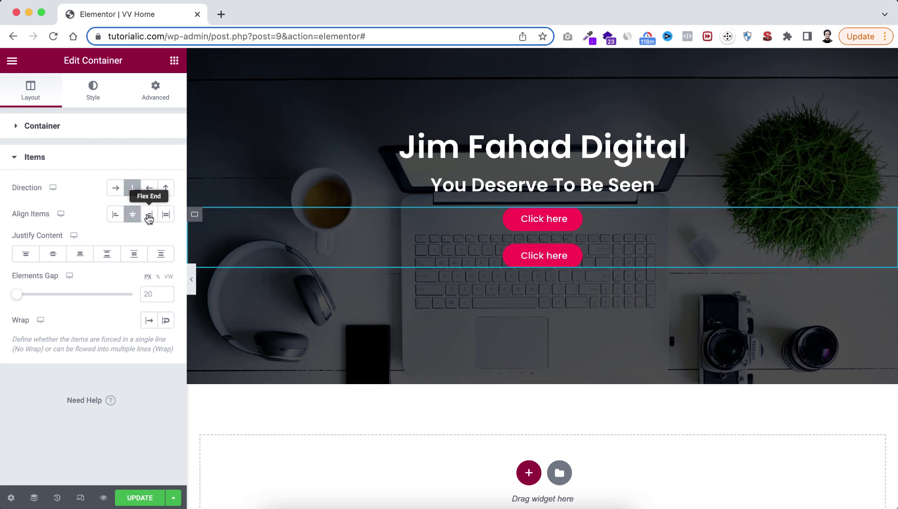
left_click(149, 216)
left_click(116, 216)
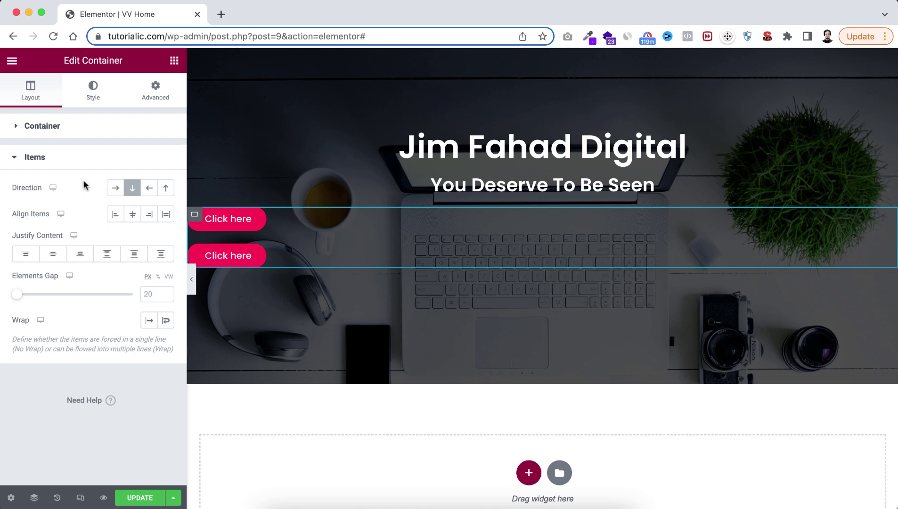
Step: Set the item direction to Row and Align Items to Flex End, placing the buttons side by side
left_click(116, 189)
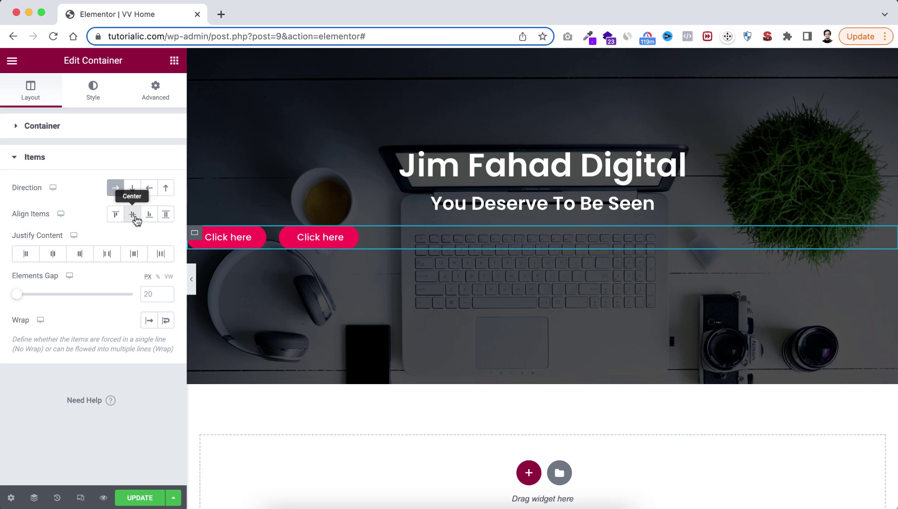
left_click(150, 217)
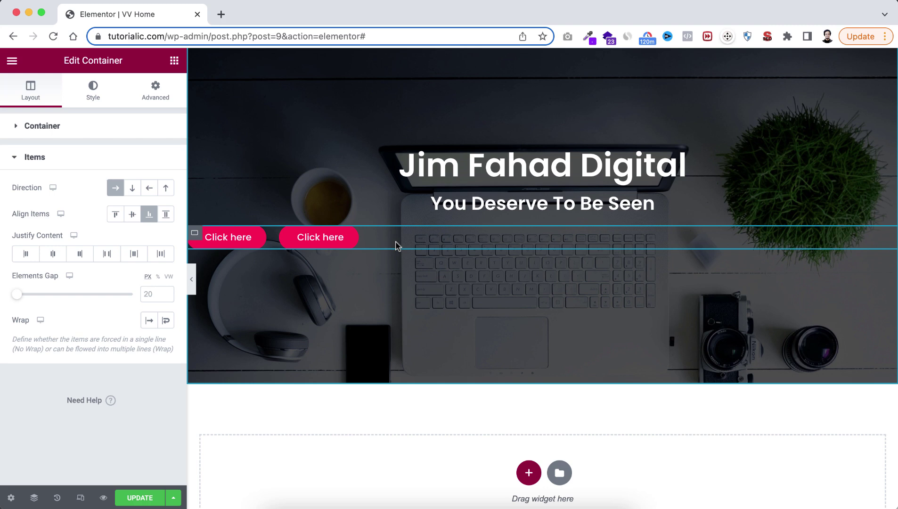
mouse_move(196, 237)
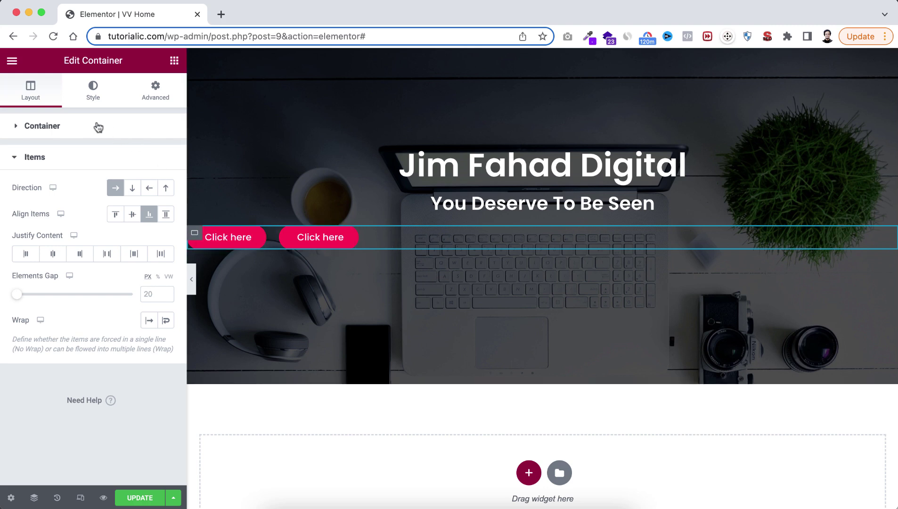
Step: Set the button row's minimum height to 357 px and try Flex Start and Center vertical alignment
left_click(66, 132)
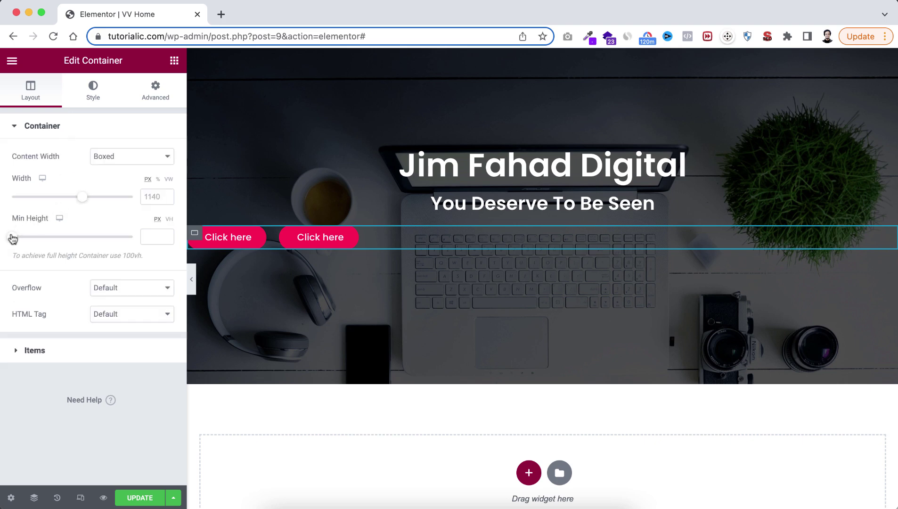
left_click_drag(13, 238, 42, 236)
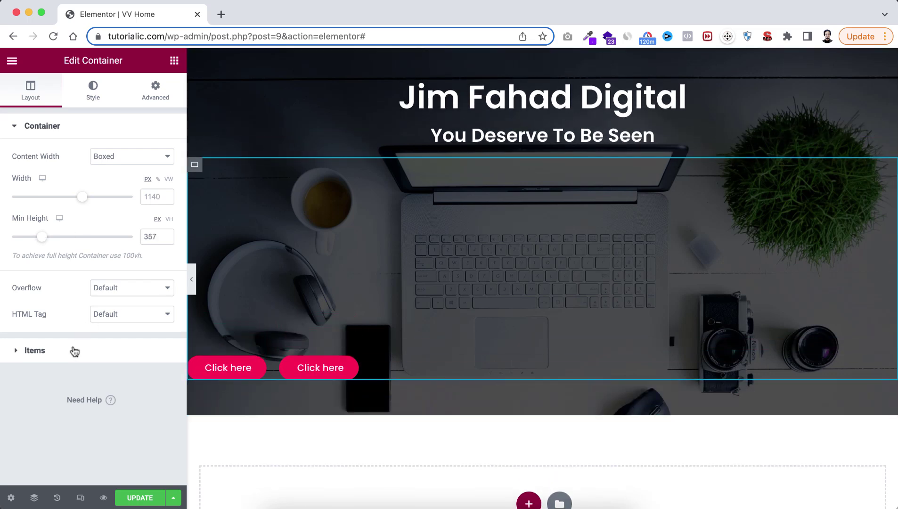
left_click(72, 349)
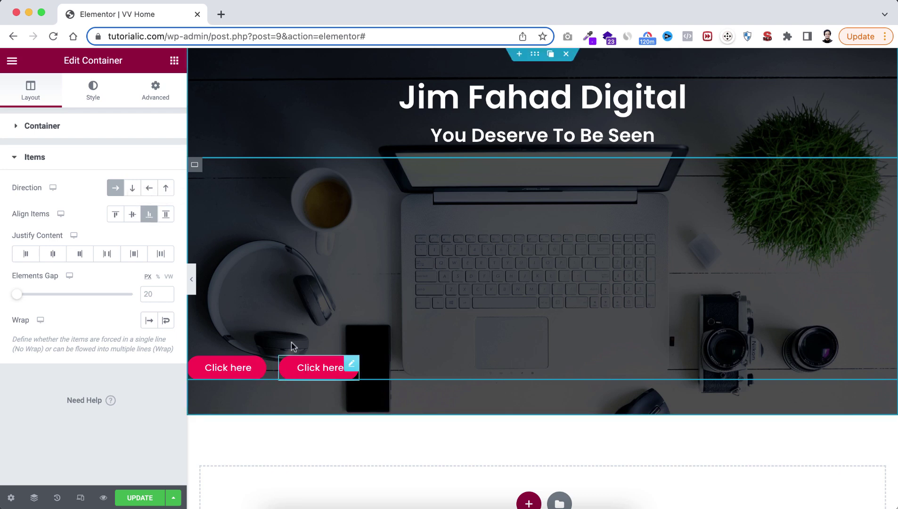
left_click(115, 215)
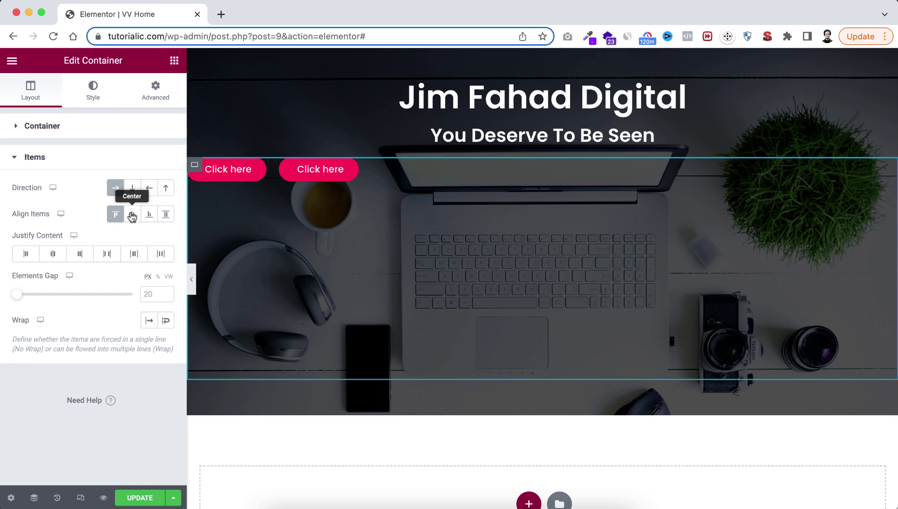
left_click(132, 215)
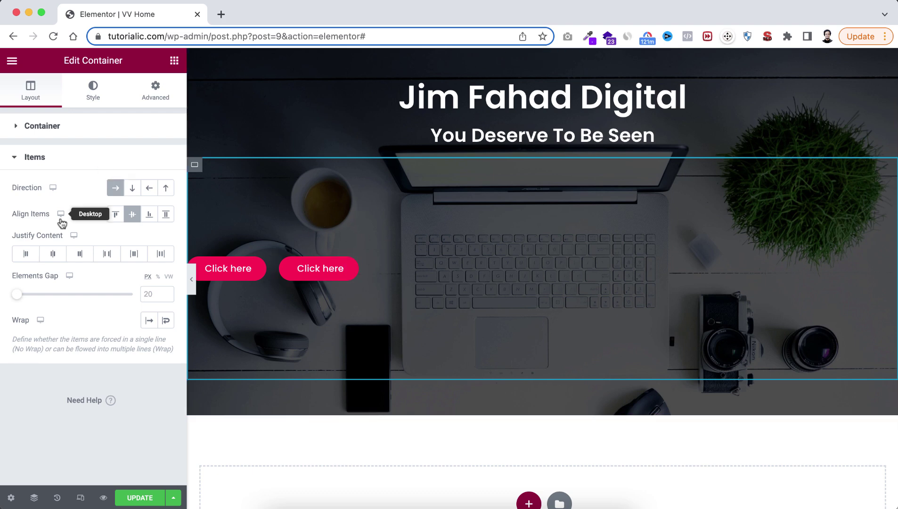
left_click(133, 215)
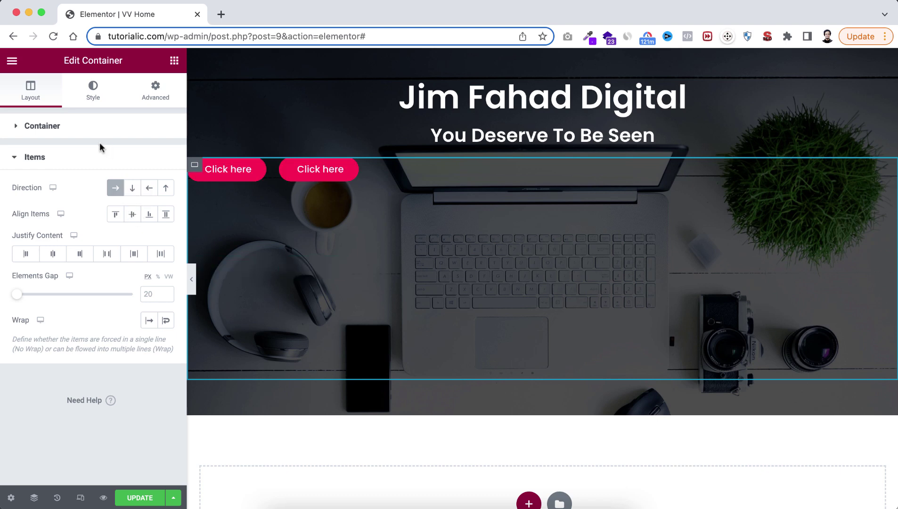
Step: Delete the 357 px minimum height so the row shrinks to the buttons
left_click(65, 128)
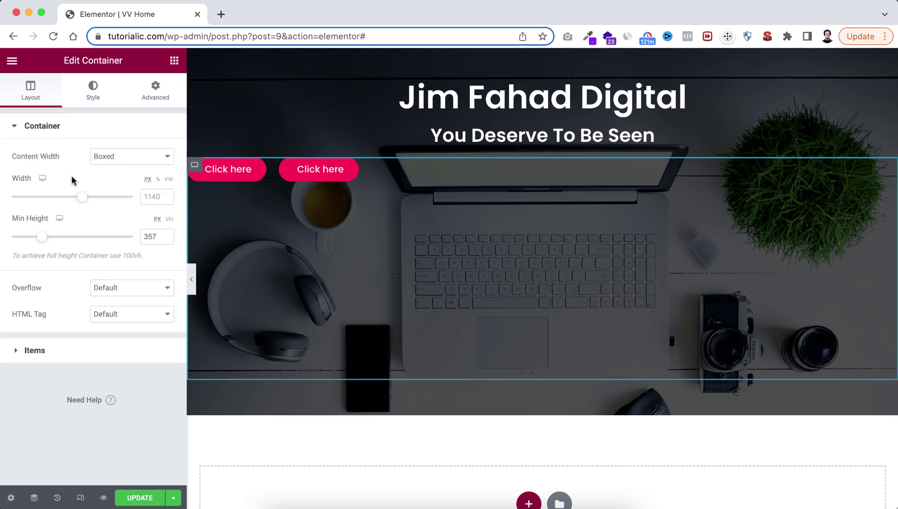
left_click_drag(160, 236, 140, 242)
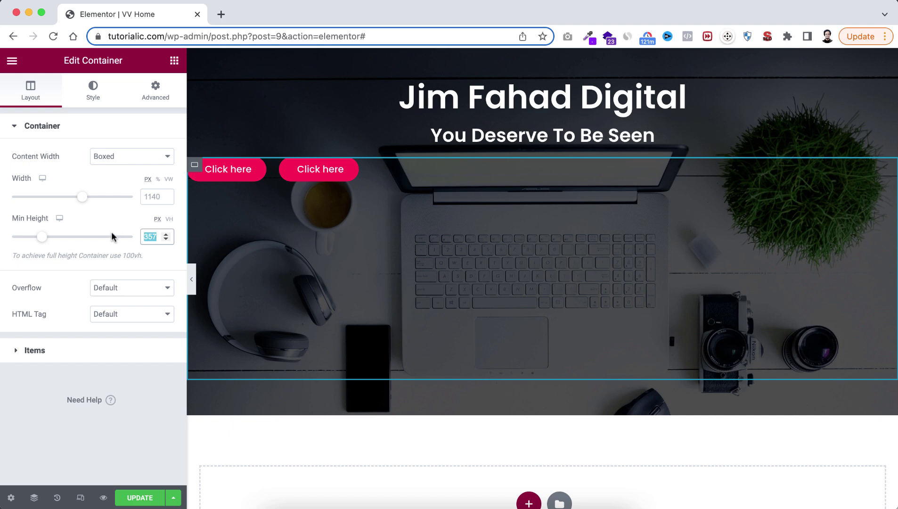
key("BackSpace")
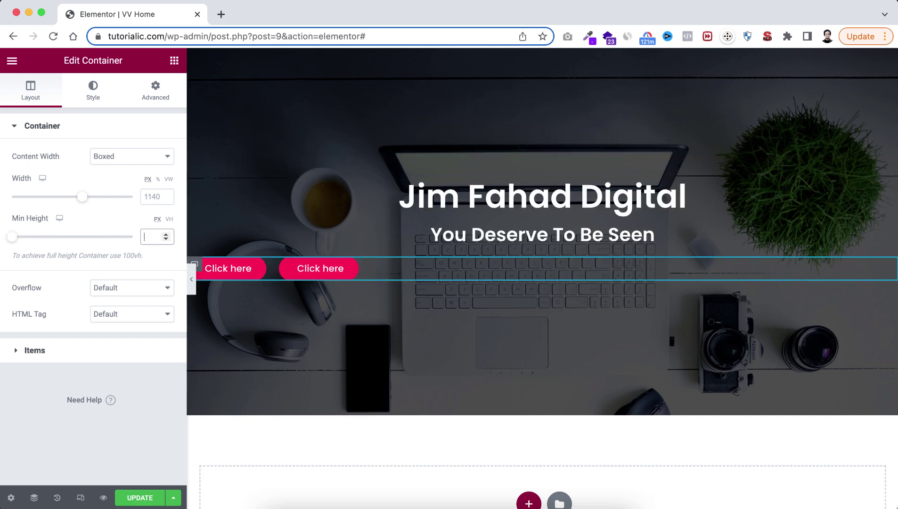
Step: Try Space Between and Space Around, then set Justify Content to Center for the two buttons
left_click(53, 357)
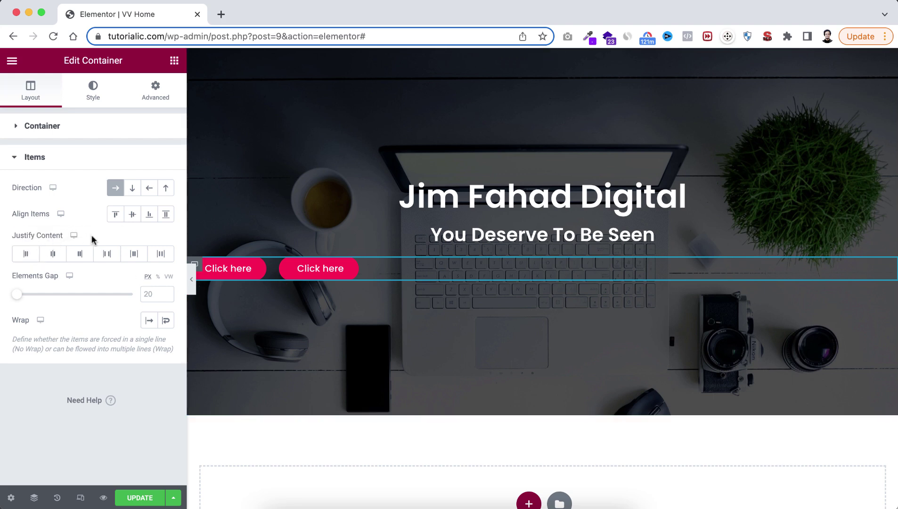
left_click(53, 256)
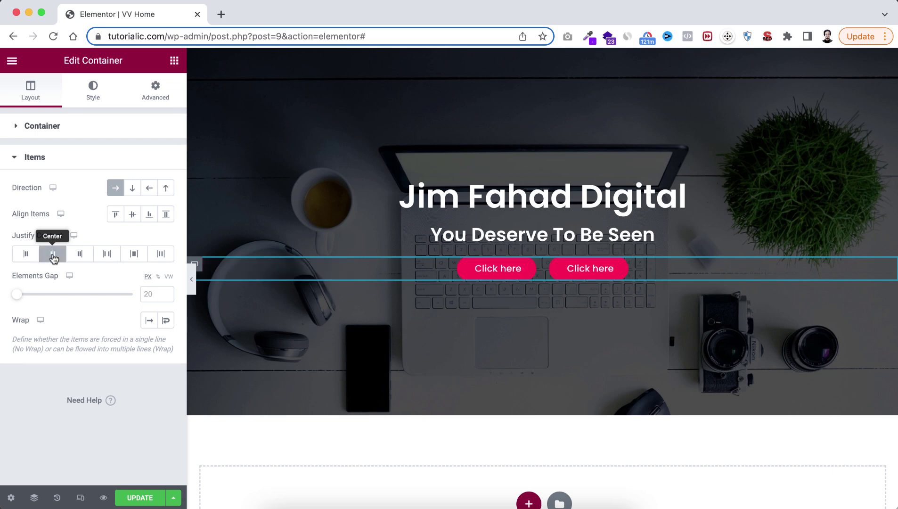
left_click(108, 256)
left_click(131, 254)
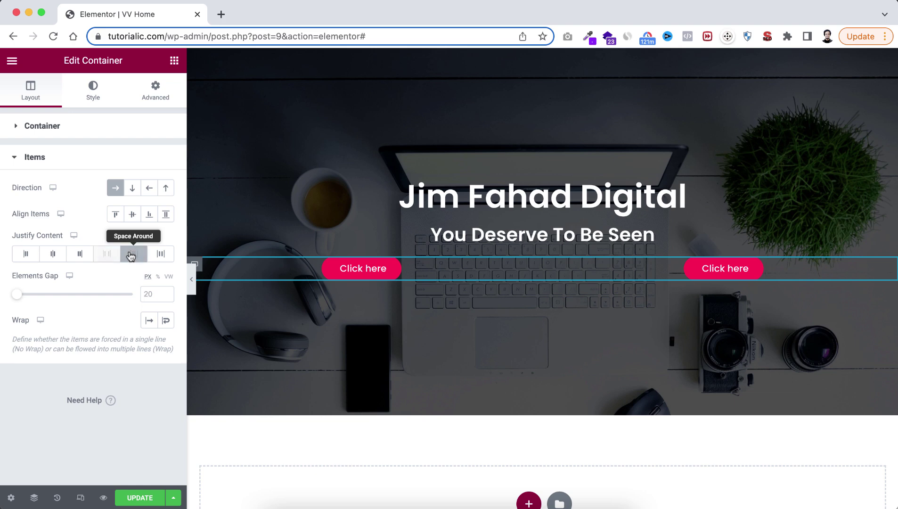
left_click(54, 255)
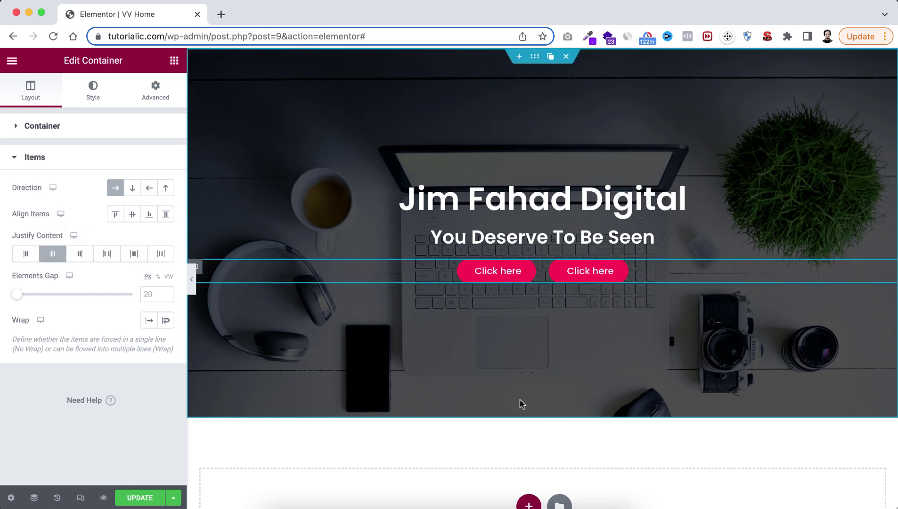